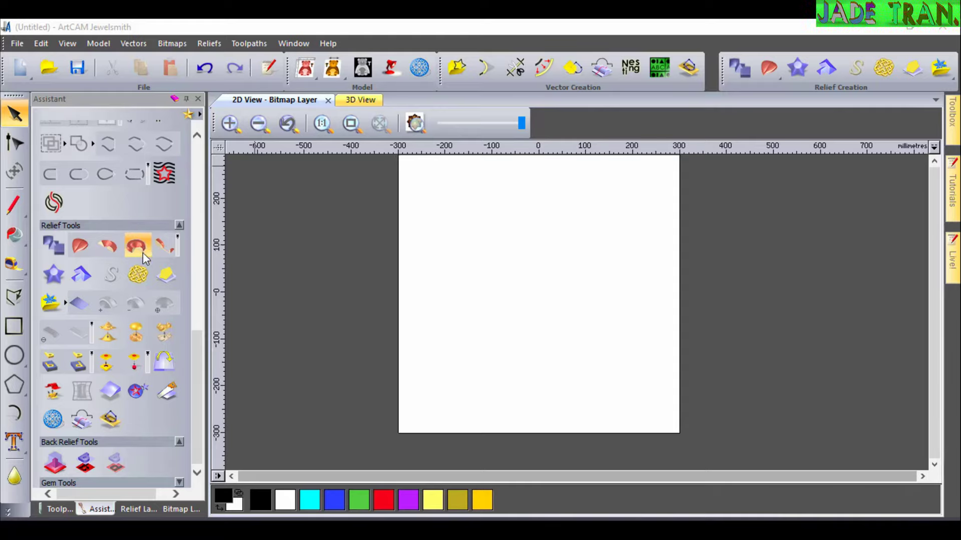
Draw an open smooth polyline with a low, a tall and a narrow hump, about 91 mm wide and 30 mm high.
click(15, 299)
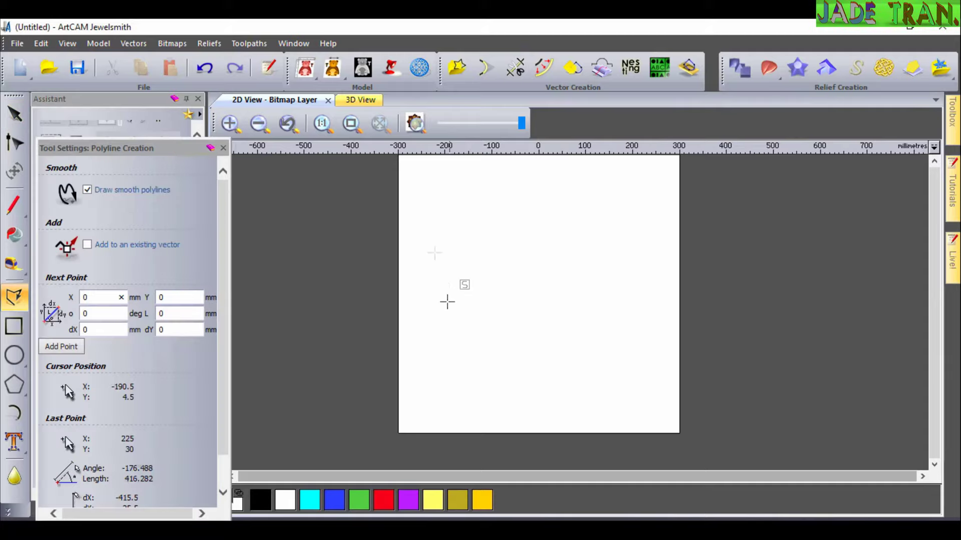
click(479, 291)
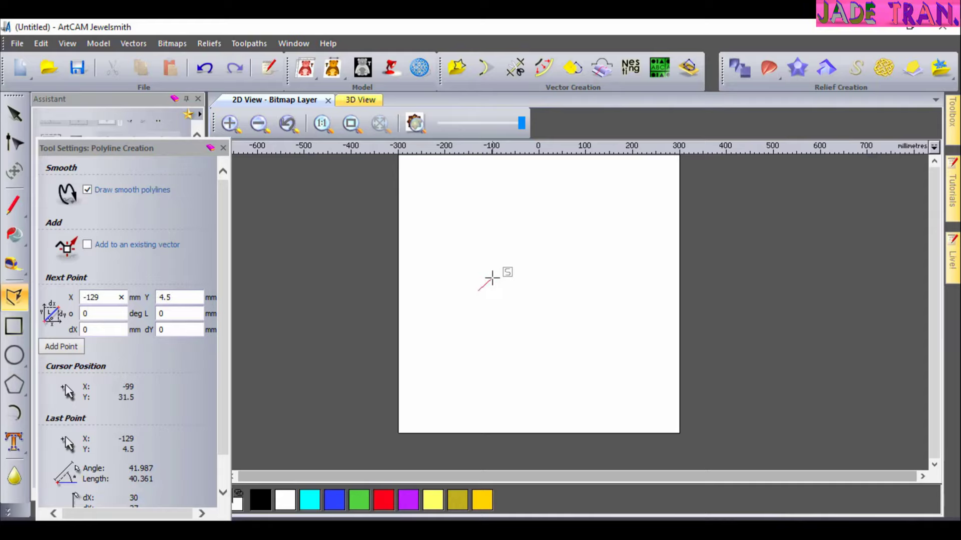
scroll(489, 275, up, 3)
click(459, 302)
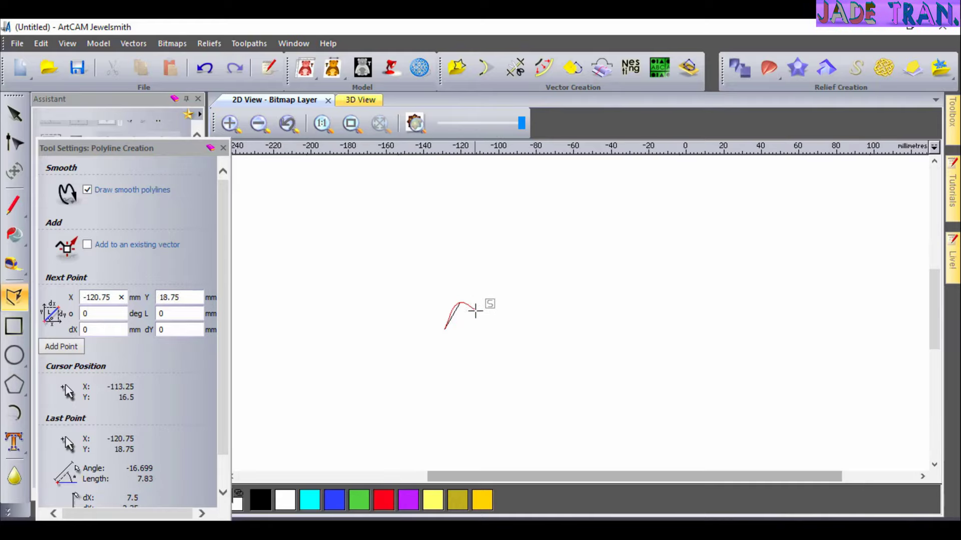
click(488, 323)
click(503, 325)
click(519, 281)
click(543, 279)
click(557, 329)
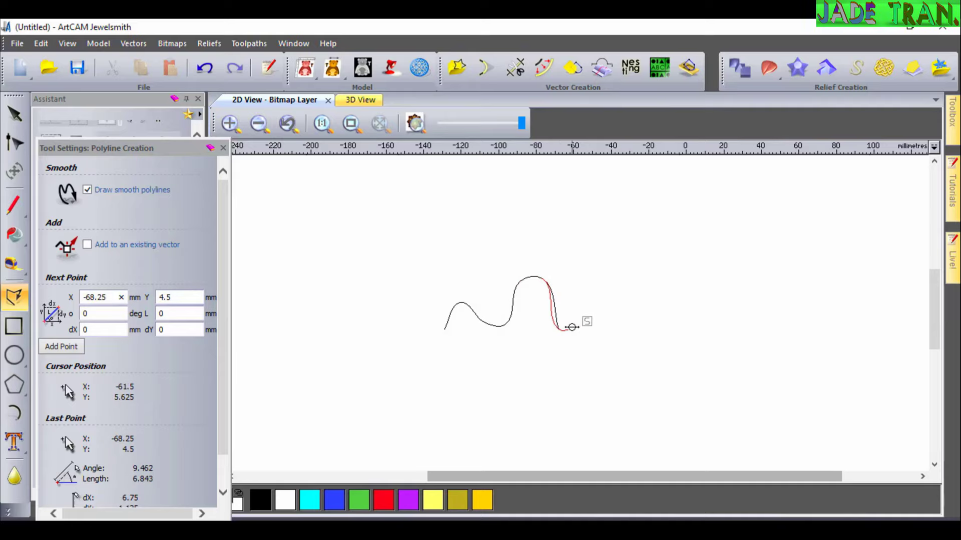
click(577, 329)
click(584, 304)
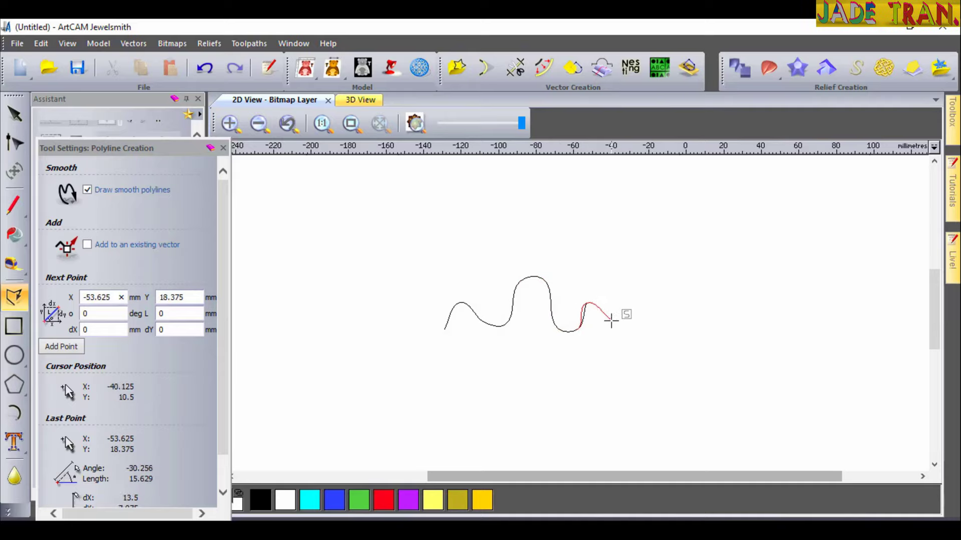
click(605, 329)
click(613, 332)
click(613, 329)
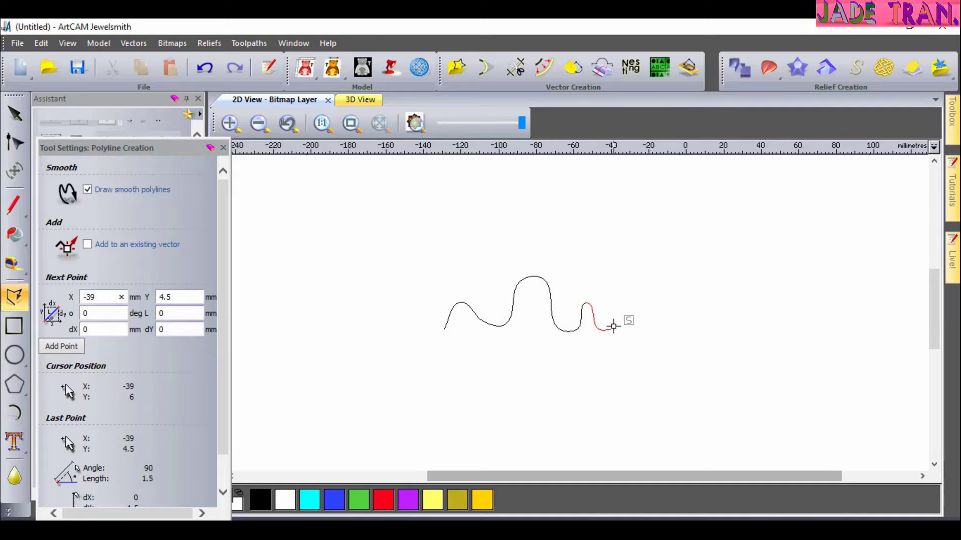
key(Escape)
Move the two nodes of the valley between the first and middle humps to form a small shoulder on the slope.
click(14, 144)
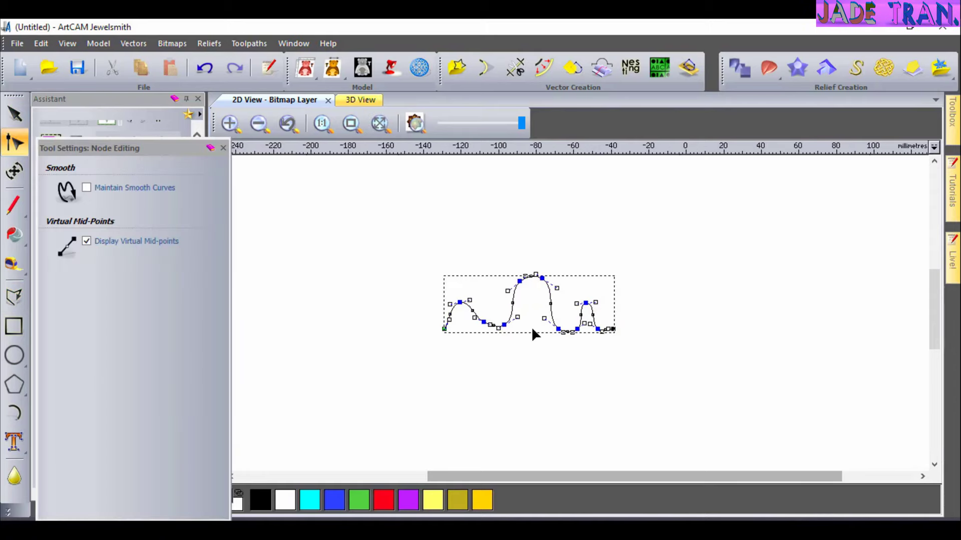
scroll(494, 334, up, 2)
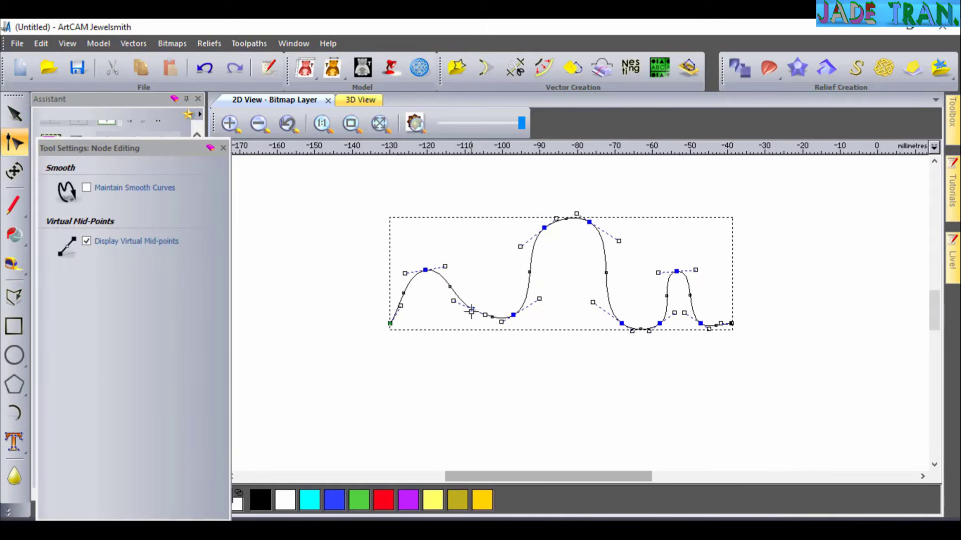
scroll(517, 321, up, 2)
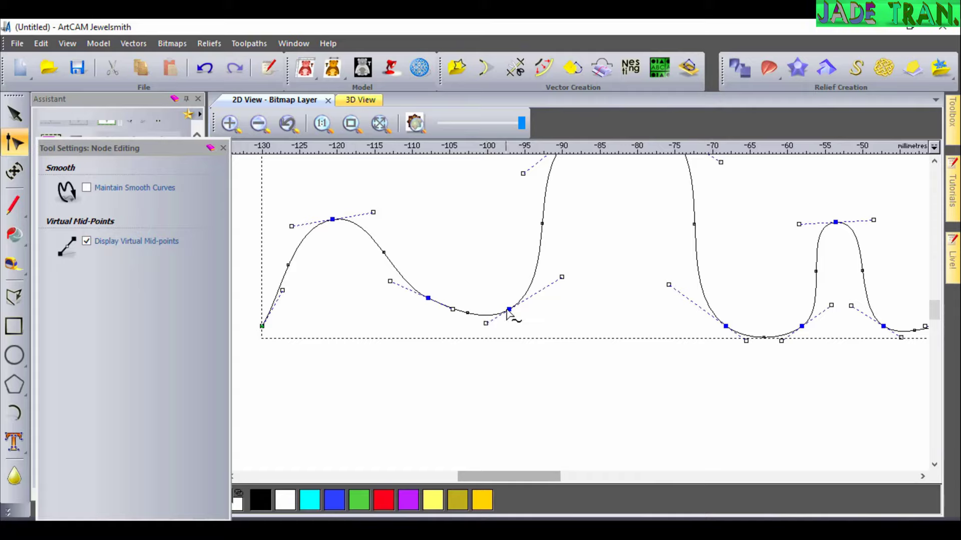
drag(508, 310, 498, 318)
drag(429, 302, 396, 280)
scroll(414, 293, down, 2)
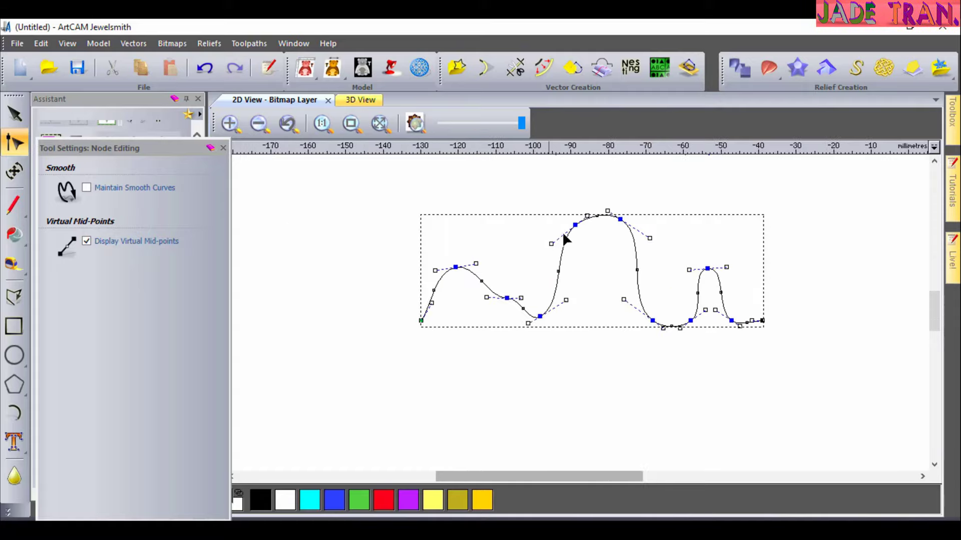
Refine the middle hump's right node and outer handles, raising the valley node before it and slightly lowering the curve's start point.
scroll(580, 231, up, 2)
drag(662, 215, 654, 217)
mouse_move(720, 245)
mouse_down()
mouse_move(729, 261)
mouse_move(706, 255)
mouse_up()
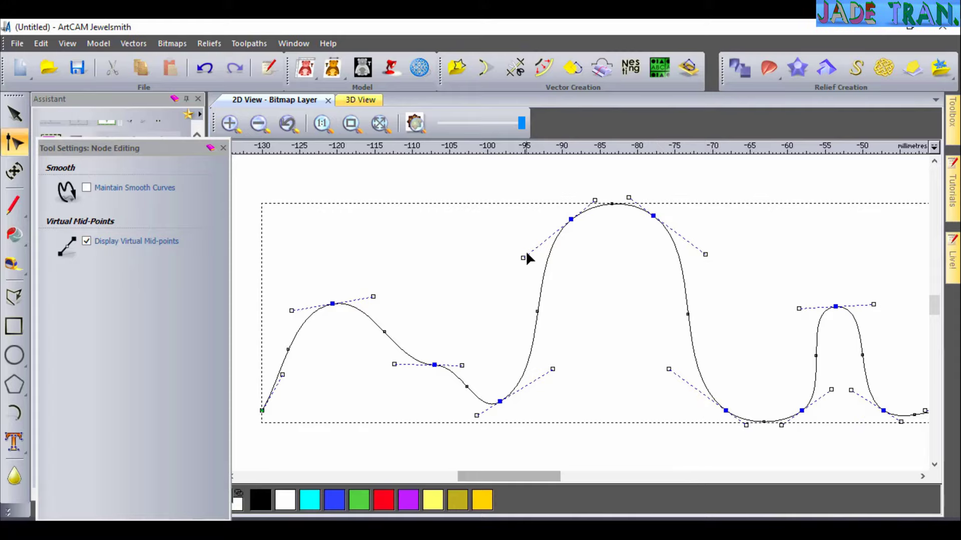
mouse_move(523, 257)
mouse_down()
mouse_move(530, 268)
mouse_move(517, 249)
mouse_move(526, 253)
mouse_up()
drag(499, 400, 492, 382)
drag(262, 410, 260, 420)
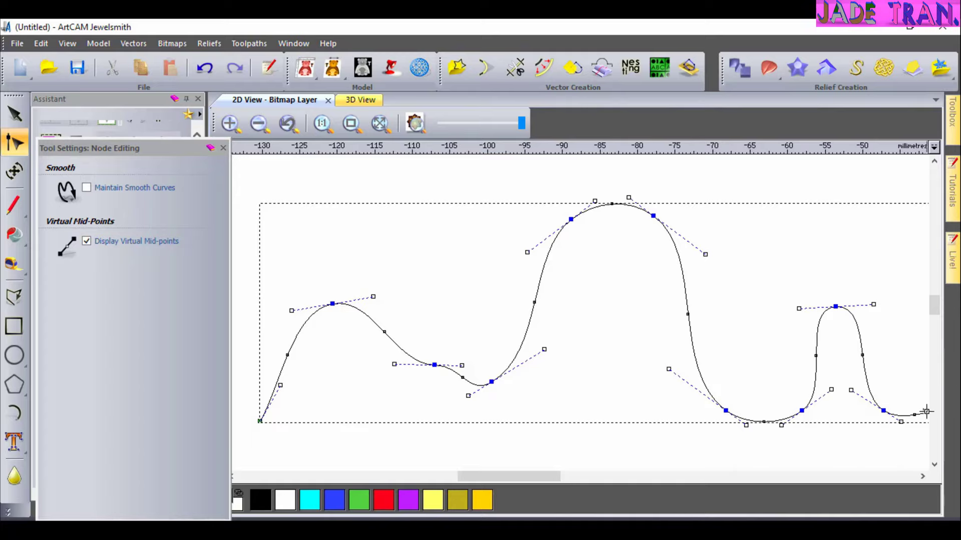
Raise the curve's end point and reshape the narrow last hump by adjusting its nodes and handles.
scroll(815, 396, down, 2)
drag(753, 362, 732, 371)
scroll(757, 353, up, 4)
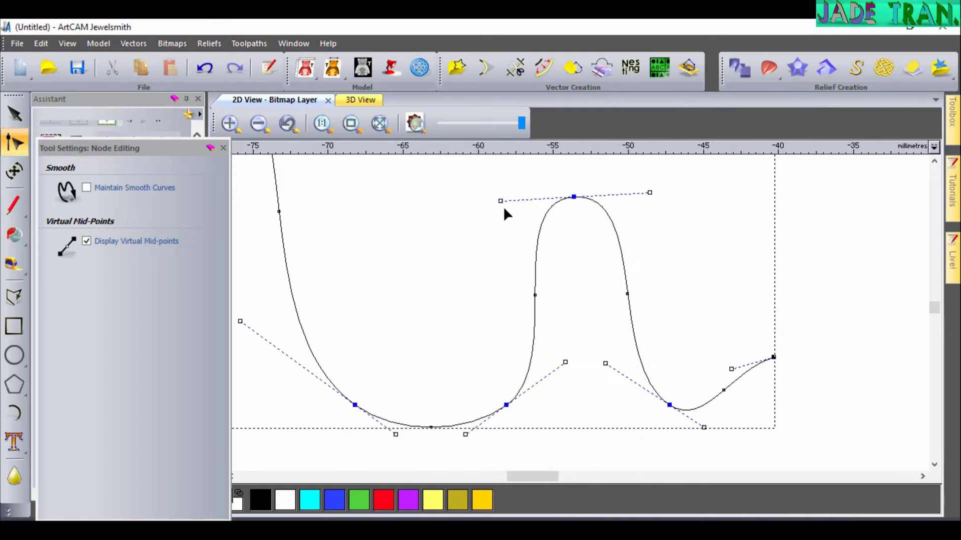
drag(500, 200, 498, 198)
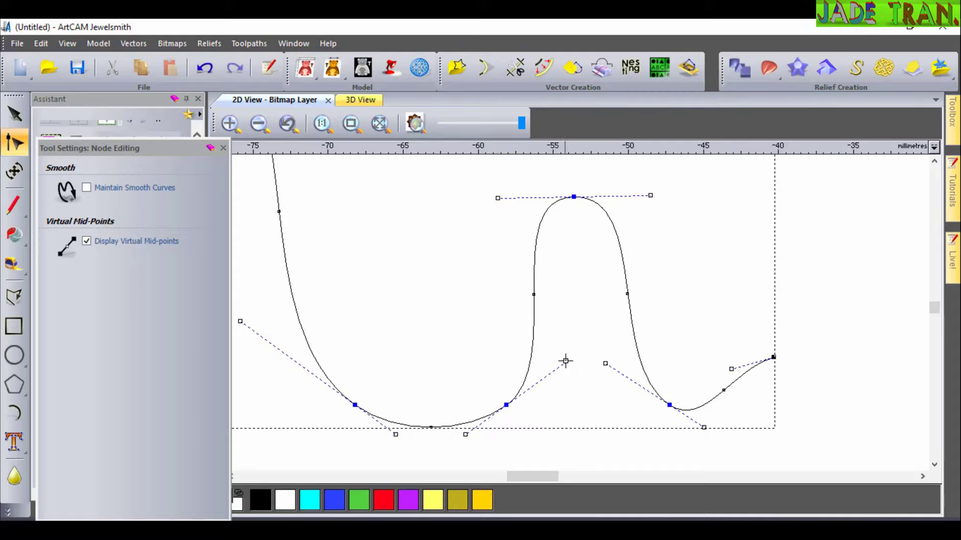
drag(506, 404, 488, 401)
mouse_move(542, 356)
mouse_down()
mouse_move(530, 356)
mouse_move(538, 358)
mouse_up()
mouse_move(605, 364)
mouse_down()
mouse_move(609, 347)
mouse_move(605, 354)
mouse_up()
scroll(413, 402, down, 1)
scroll(413, 402, down, 2)
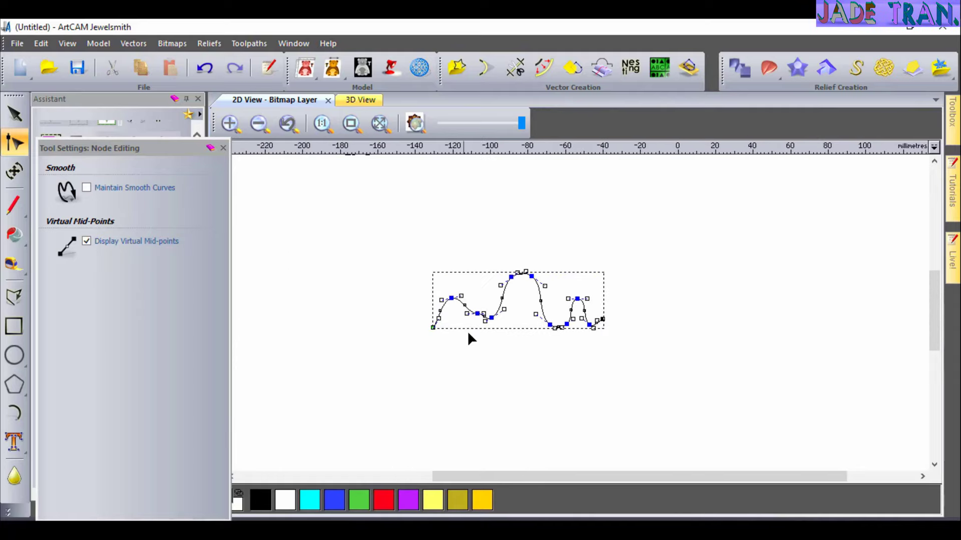
scroll(469, 336, up, 1)
key(Escape)
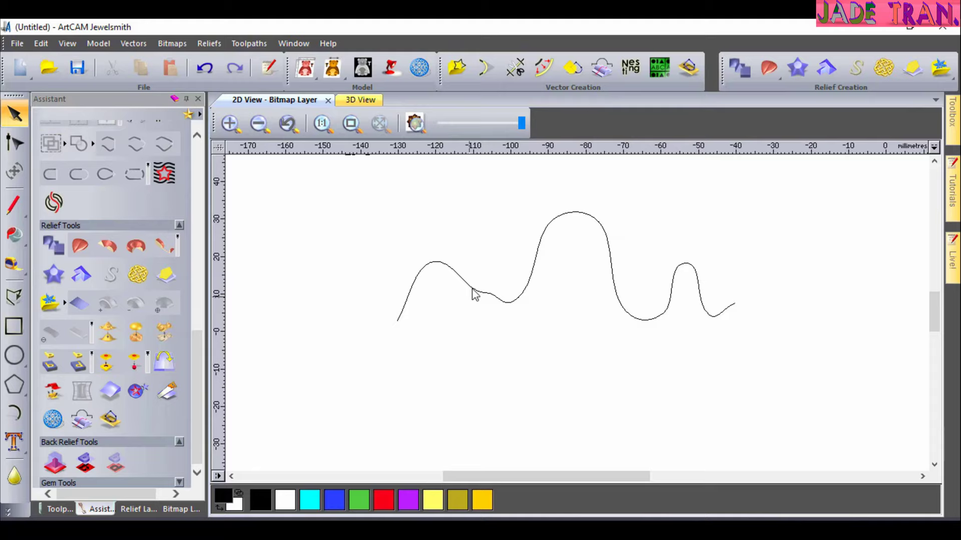
Set up a Spin relief with the curve as start profile, the anchor at its original end and the curve inverted in Z.
click(467, 287)
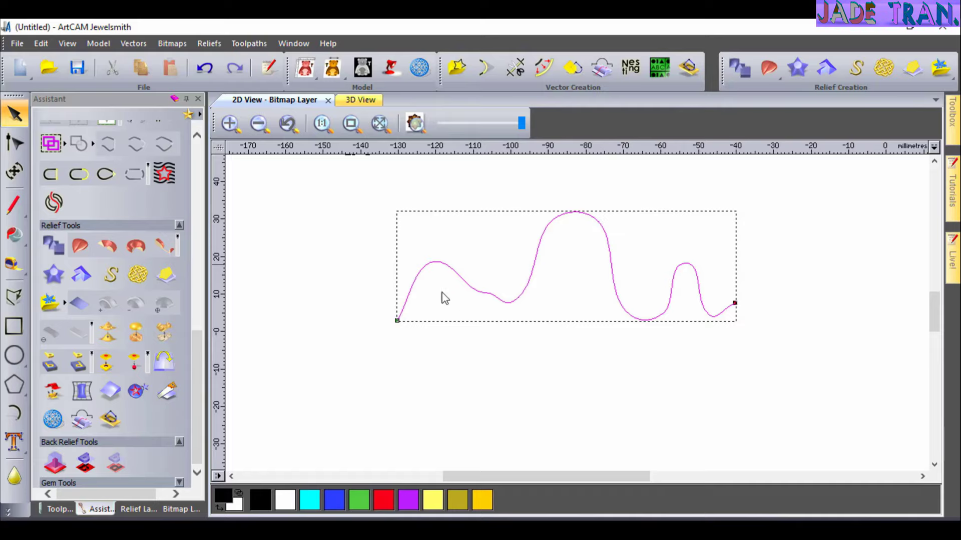
click(136, 247)
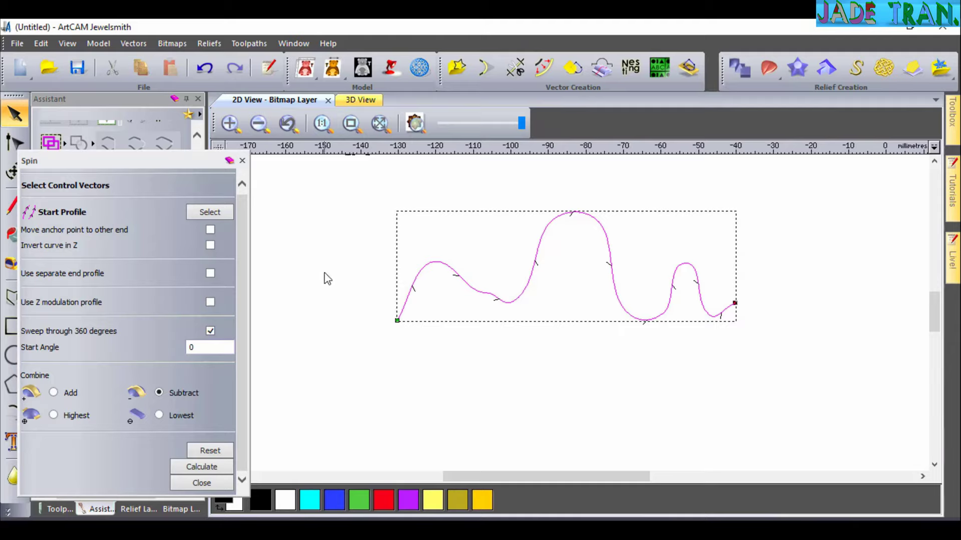
drag(71, 159, 69, 119)
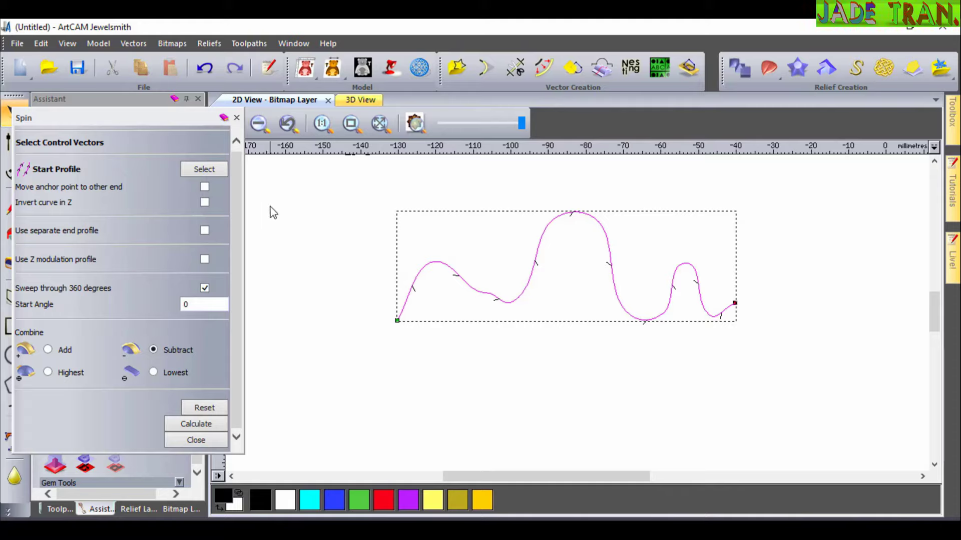
click(206, 189)
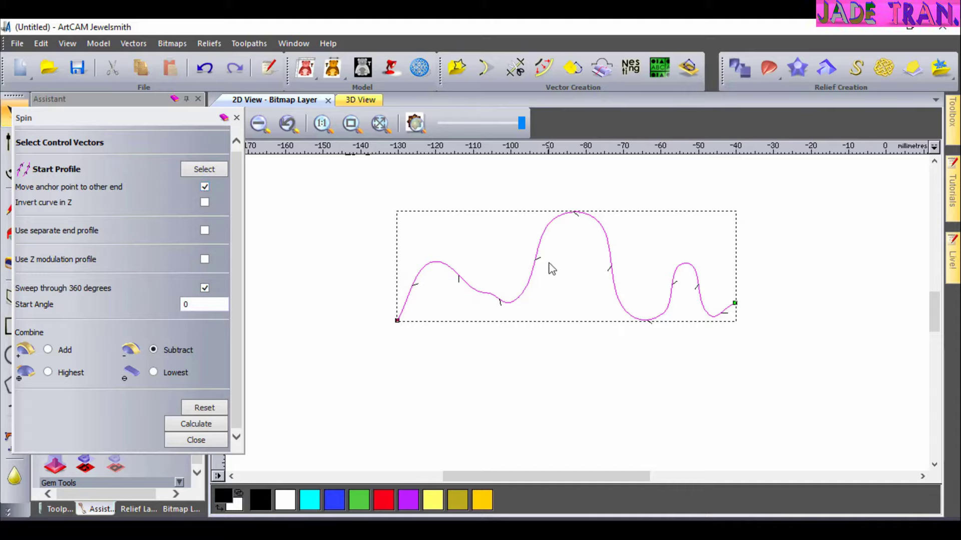
click(204, 188)
click(205, 202)
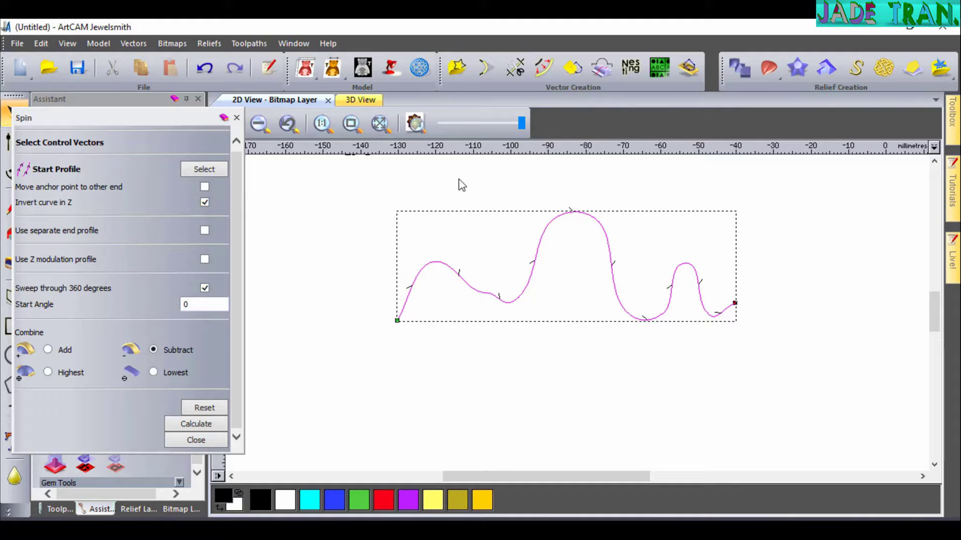
Arrange the 2D and 3D views side by side so the profile and relief can be seen together.
click(357, 100)
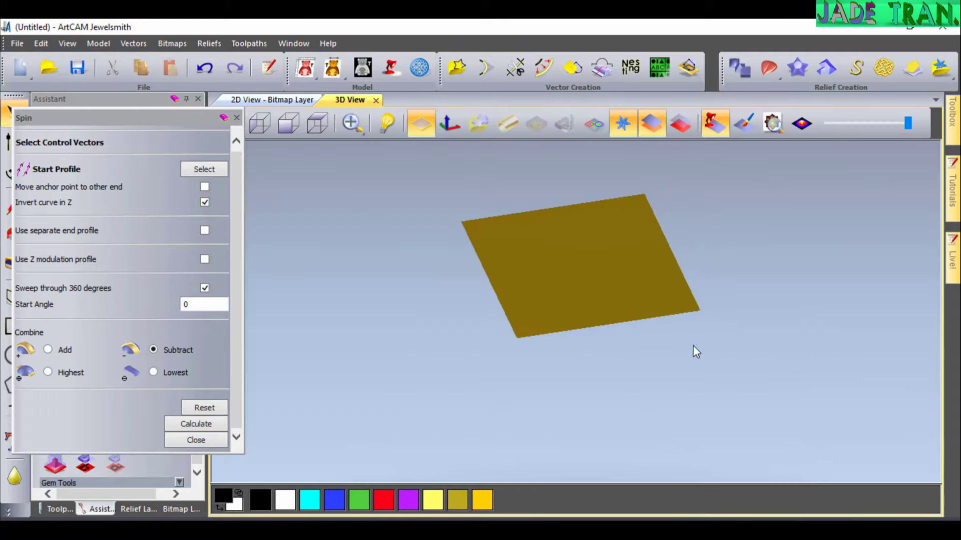
scroll(526, 292, up, 2)
scroll(542, 274, down, 1)
drag(324, 101, 535, 170)
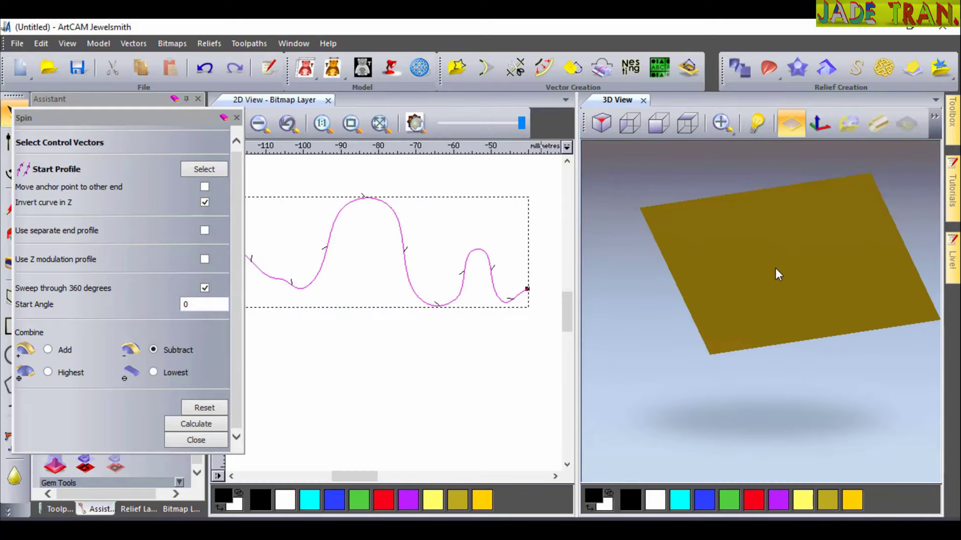
scroll(825, 245, up, 2)
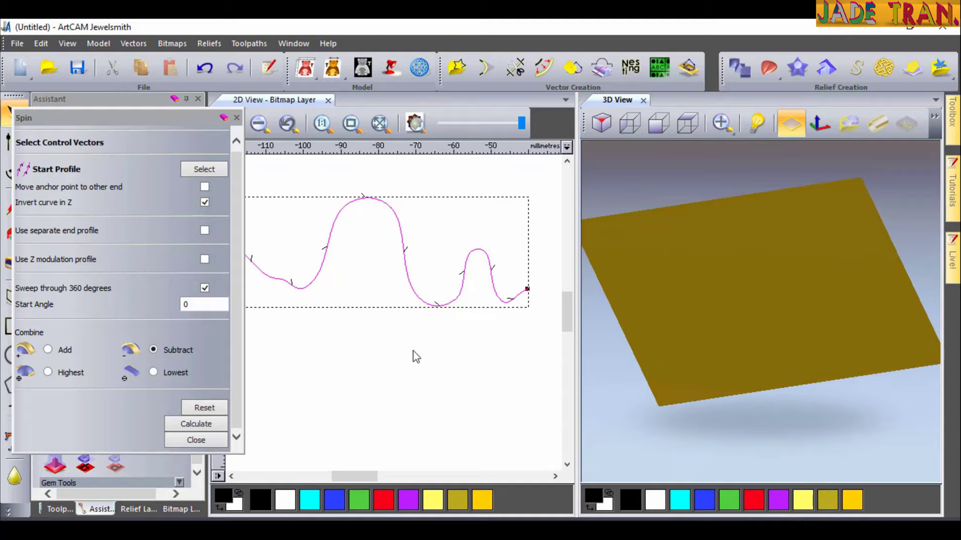
Calculate the Z-inverted spin relief and compare it with the profile's start and end points.
click(195, 424)
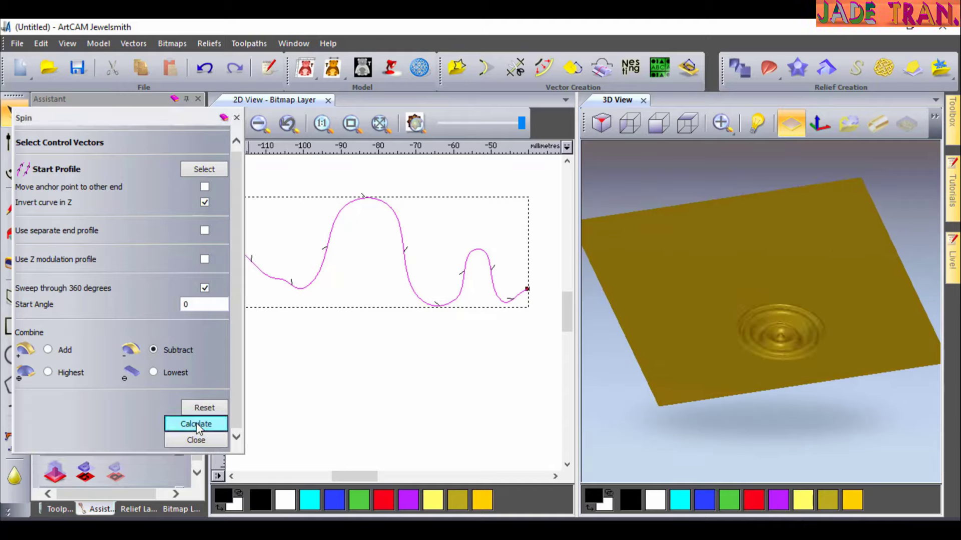
scroll(782, 345, up, 4)
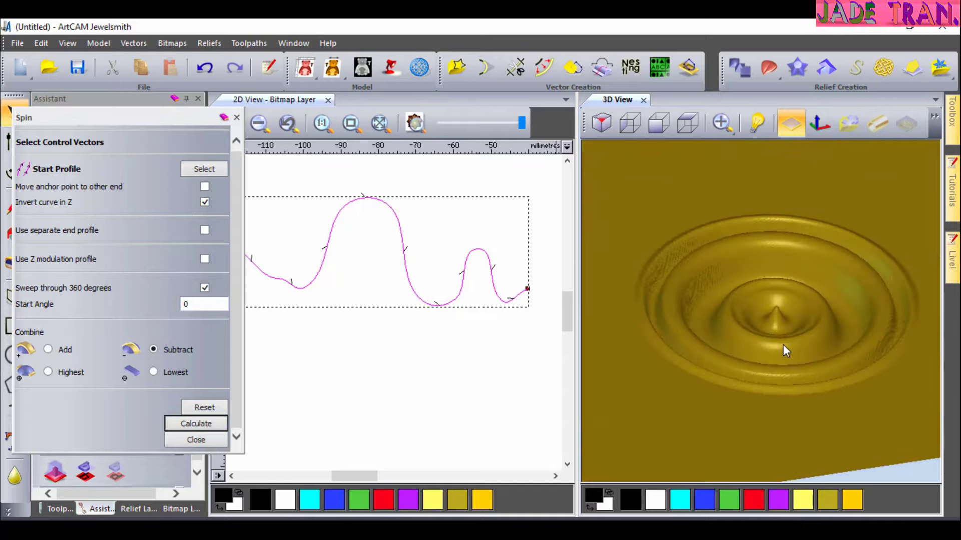
scroll(318, 340, down, 2)
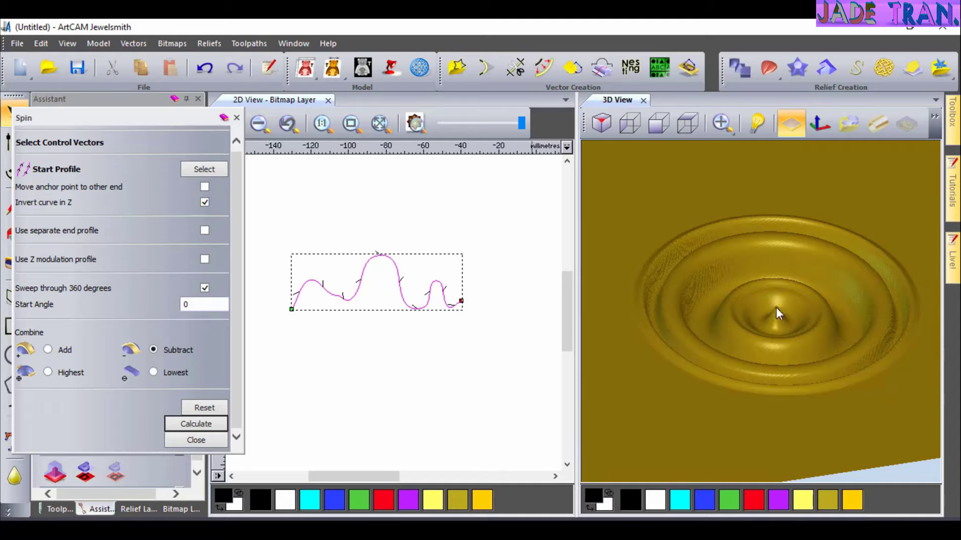
scroll(469, 305, up, 1)
scroll(443, 308, up, 1)
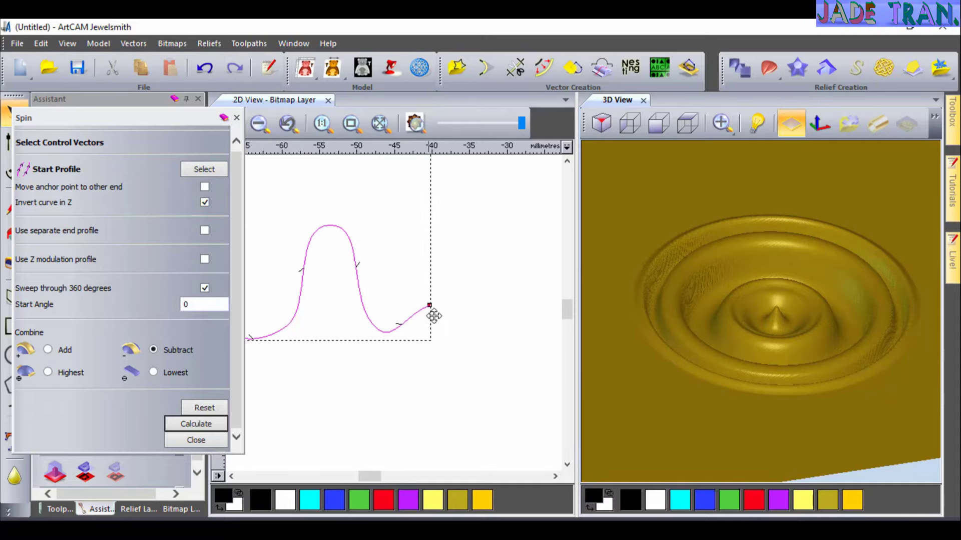
scroll(432, 315, down, 2)
scroll(493, 302, down, 2)
scroll(280, 327, up, 2)
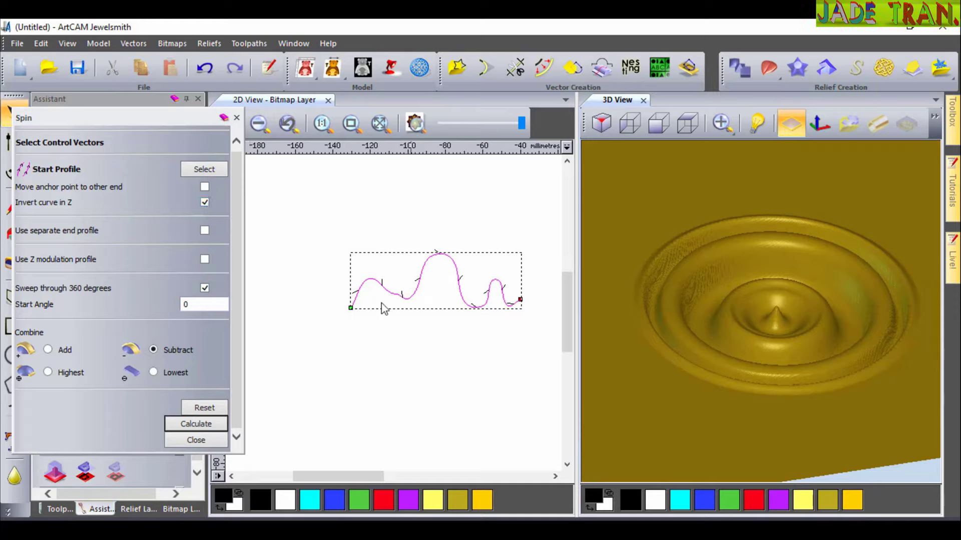
Turn off the Z inversion, move the anchor point to the profile's other end, and calculate the spin.
click(205, 203)
click(204, 188)
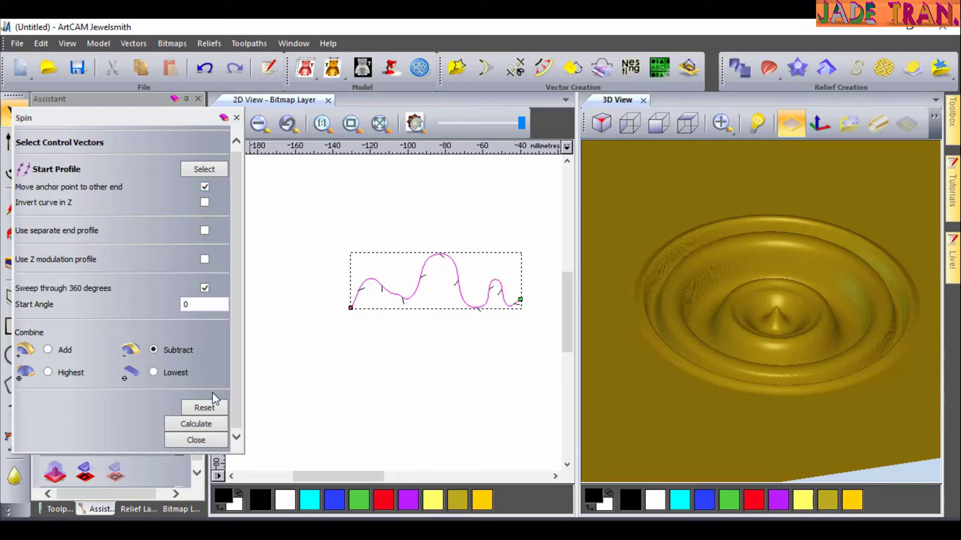
click(206, 424)
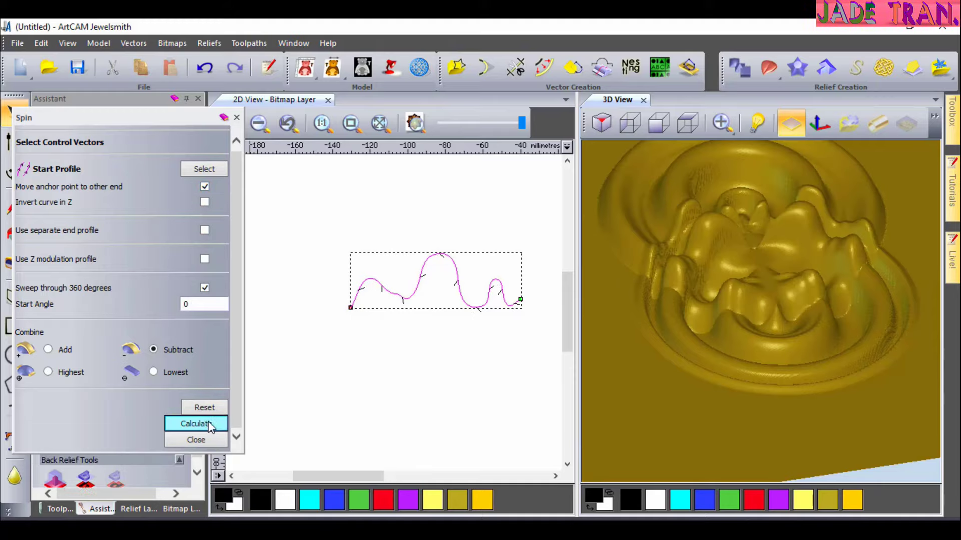
Undo both spin calculations and recalculate the spin on the flat relief, examining the resulting rings up close.
click(204, 69)
click(204, 69)
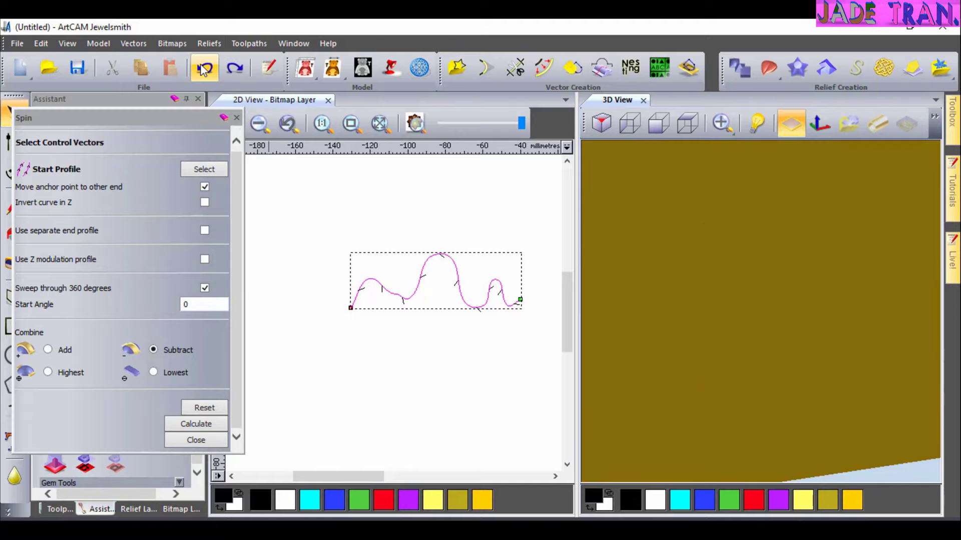
click(196, 423)
scroll(827, 248, down, 1)
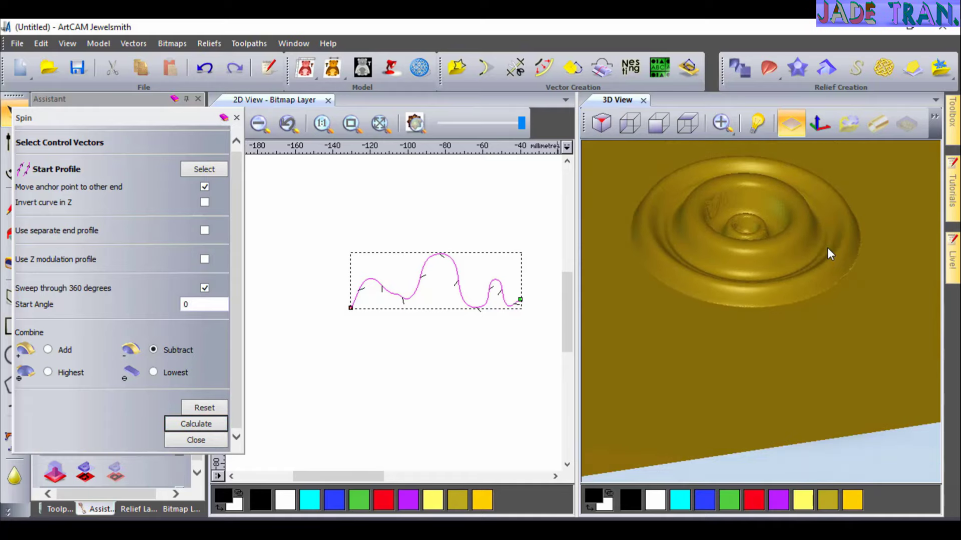
scroll(694, 198, up, 5)
drag(694, 198, 755, 353)
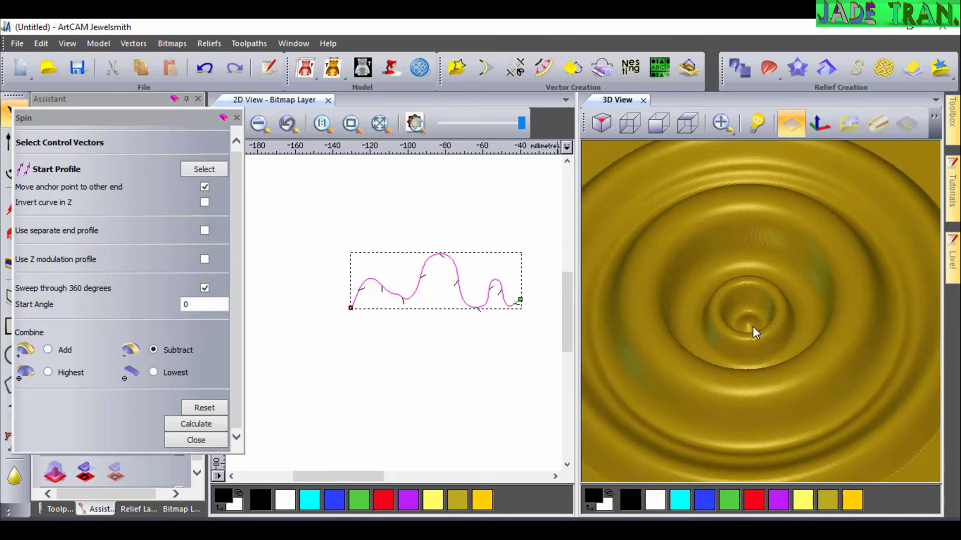
scroll(752, 326, up, 2)
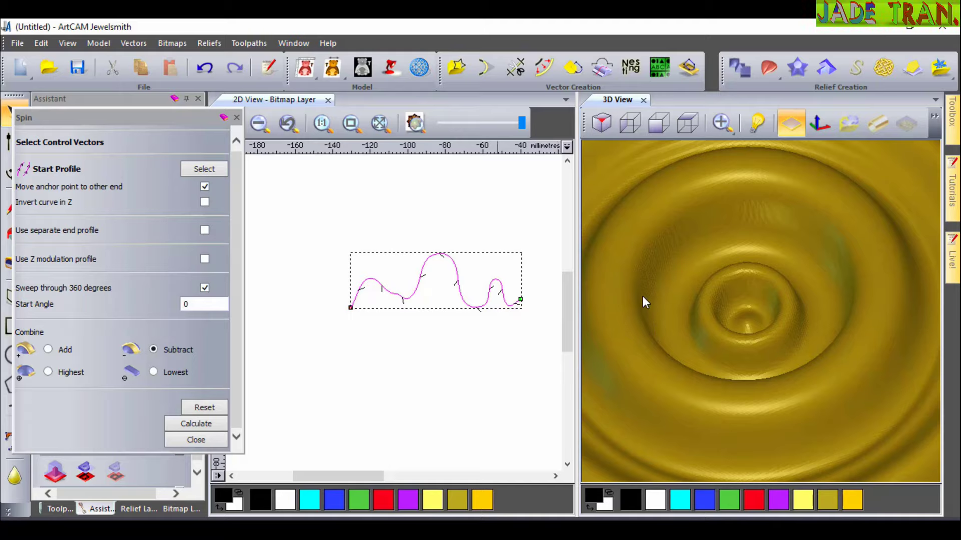
Examine the subtracted spin rings against the profile curve in the 3D view from several angles.
drag(682, 273, 718, 225)
drag(617, 258, 683, 318)
key(Escape)
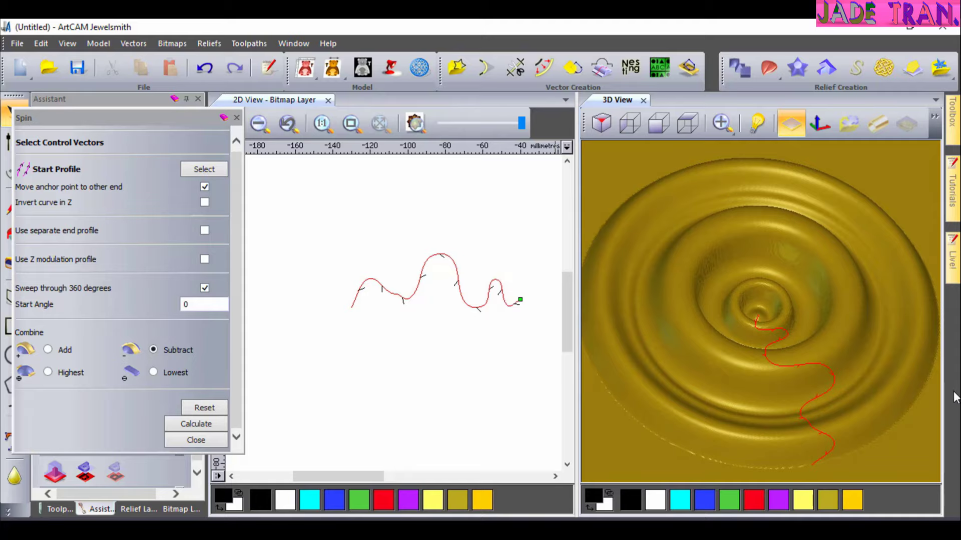
drag(809, 461, 804, 275)
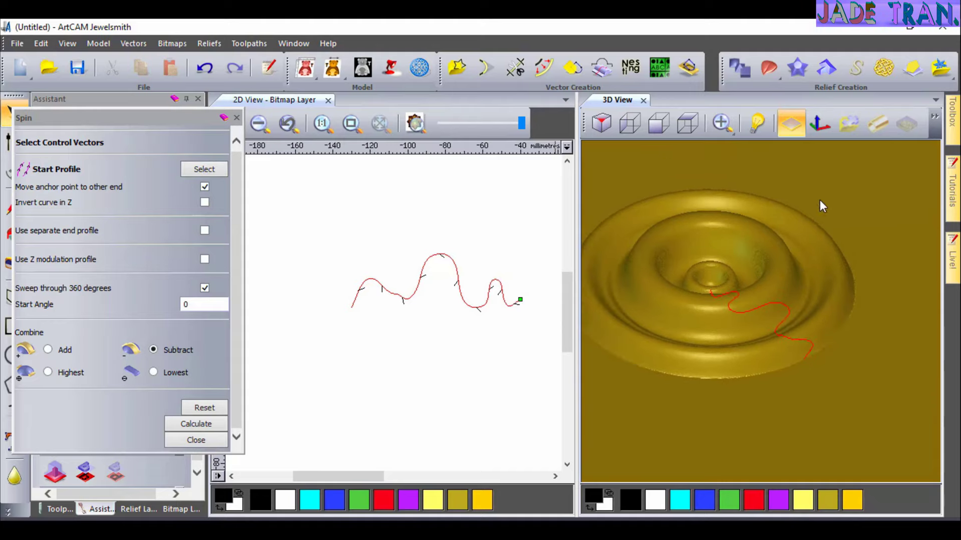
key(F12)
click(590, 137)
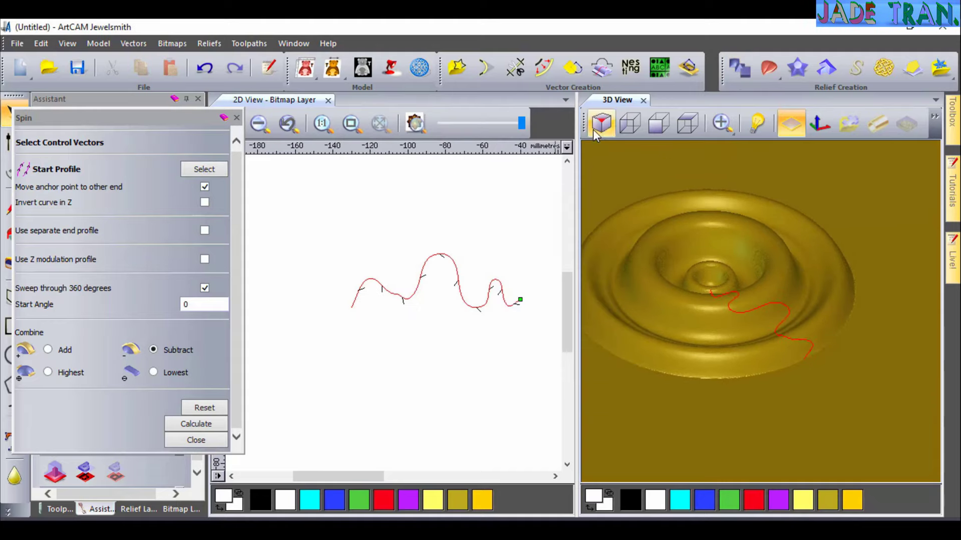
Dock the 3D view as a tab beside the 2D view and show the whole relief with its rings.
drag(595, 102, 398, 103)
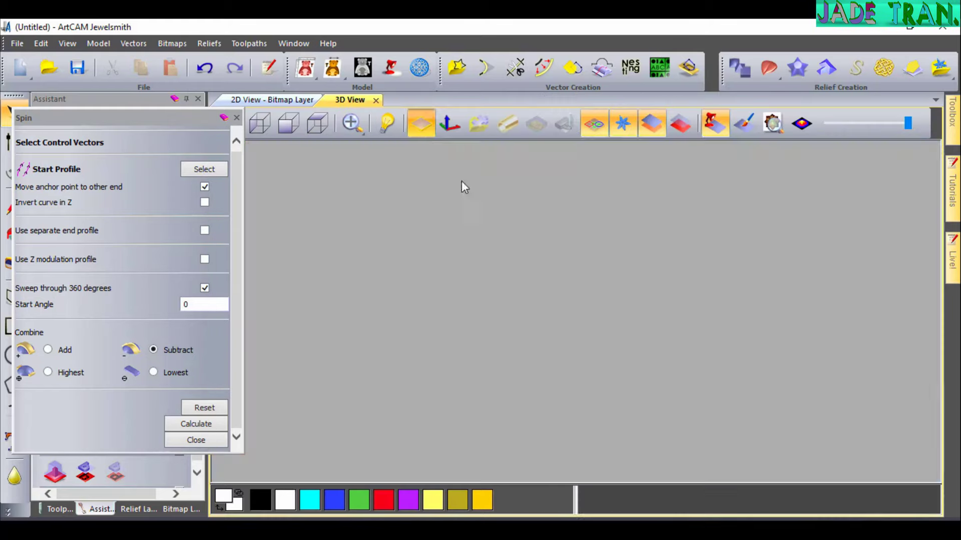
scroll(597, 312, up, 2)
drag(629, 341, 647, 348)
scroll(648, 346, down, 3)
scroll(650, 344, down, 3)
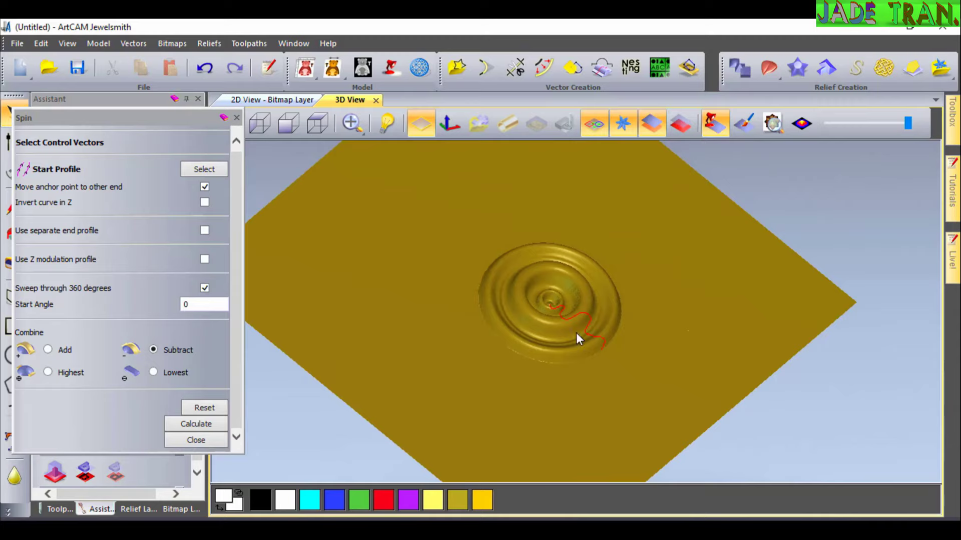
Return the anchor point to the profile's original end and undo the last spin.
click(205, 187)
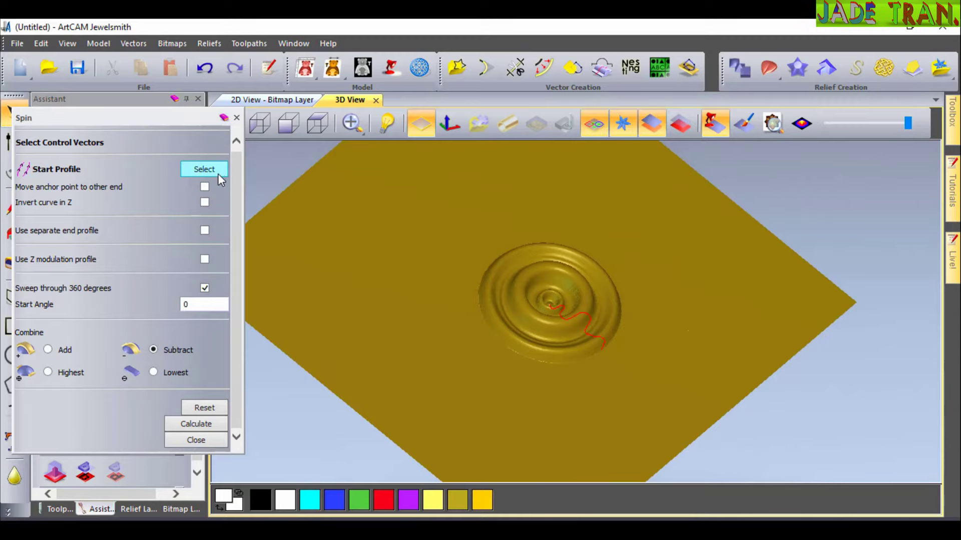
click(210, 72)
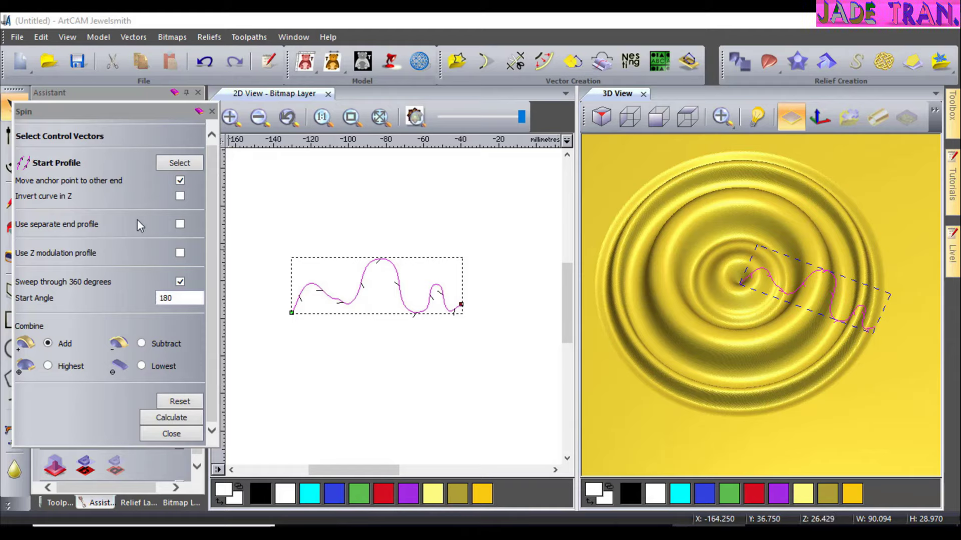
Try inverting the curve in Z and switching the anchor point between the profile's ends.
click(181, 195)
click(180, 196)
click(179, 195)
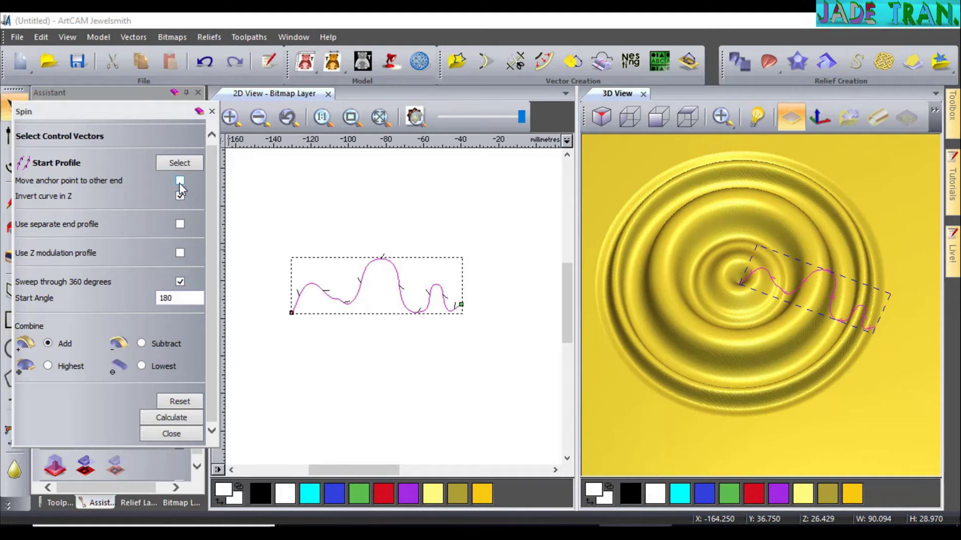
click(180, 182)
click(179, 196)
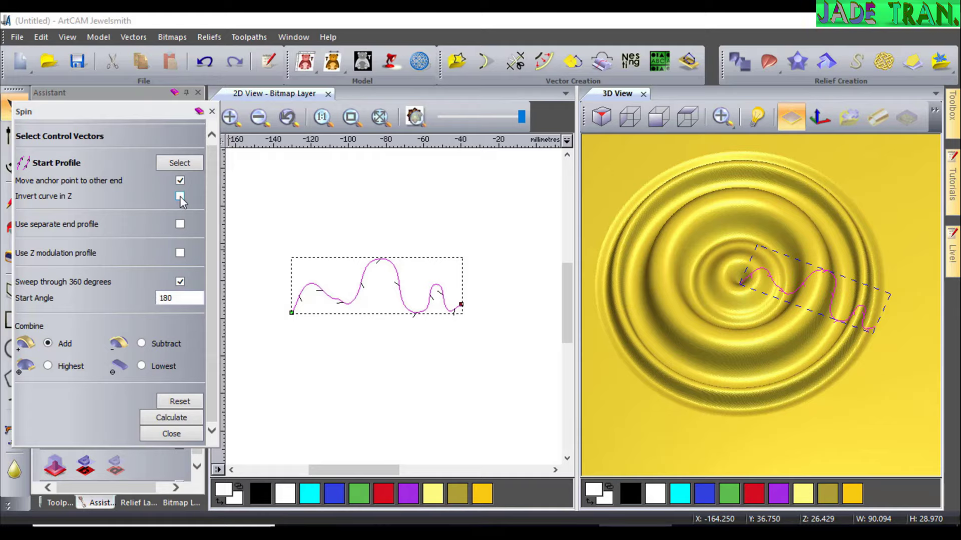
Undo the spin and recalculate it with the anchor at the other end and no Z inversion, checking the rings' centre.
click(205, 62)
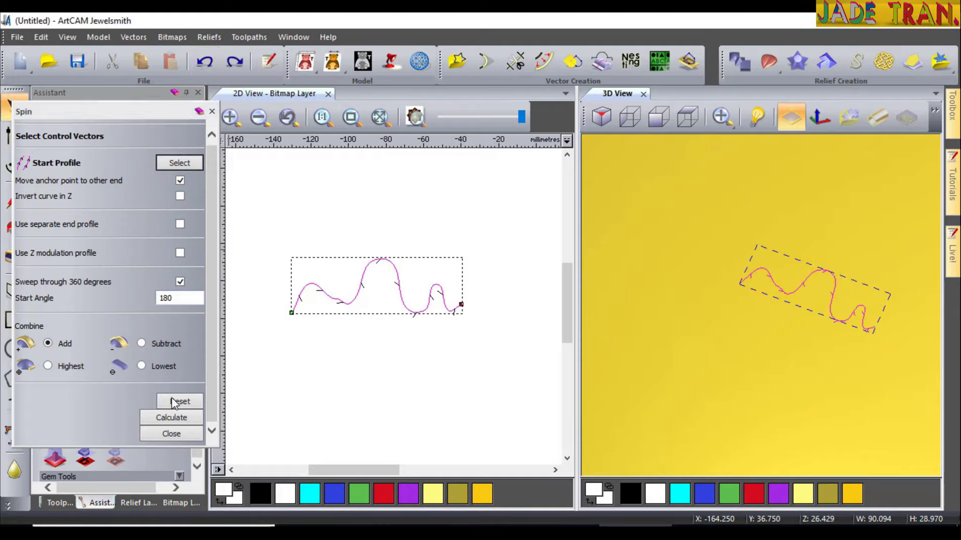
click(170, 418)
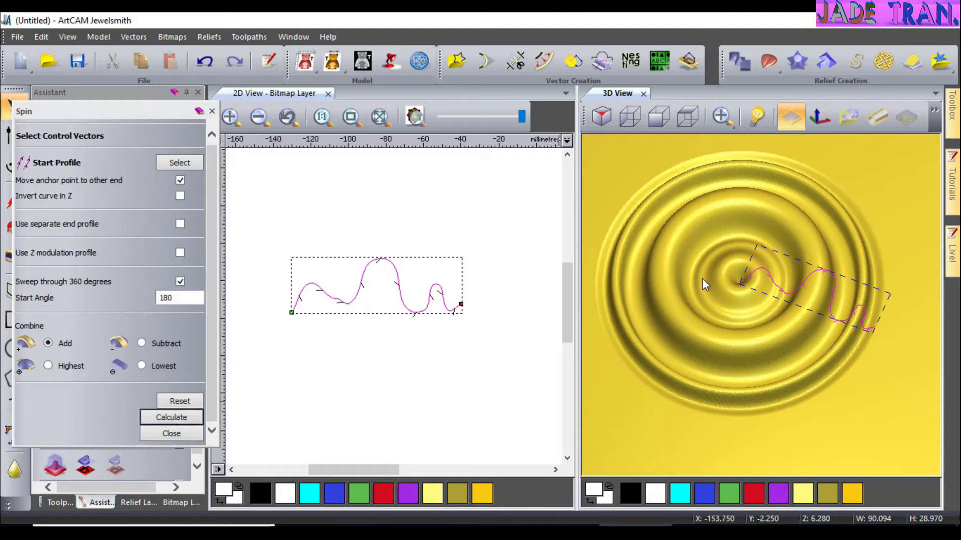
click(717, 284)
drag(719, 284, 749, 283)
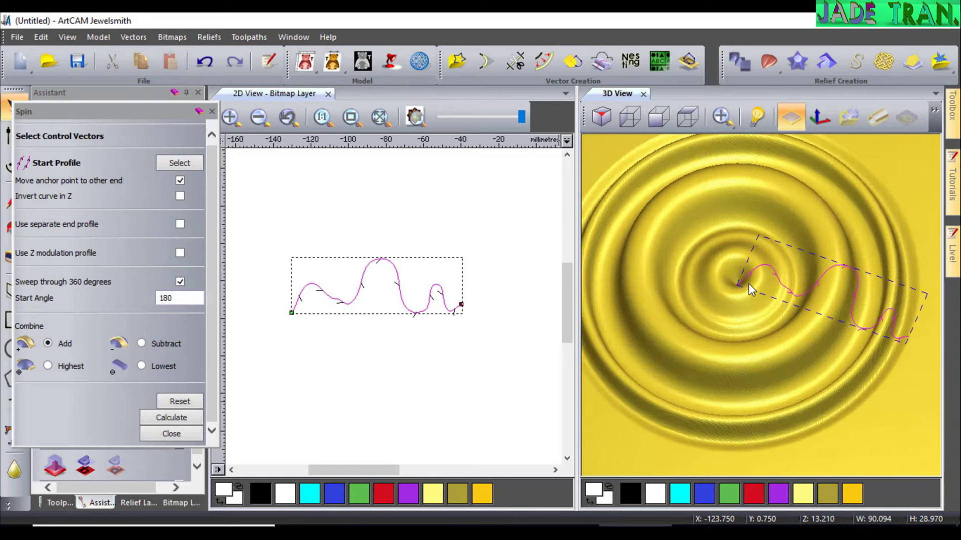
Undo the spin and recalculate it with the anchor at the profile's original end and the curve inverted in Z.
click(181, 181)
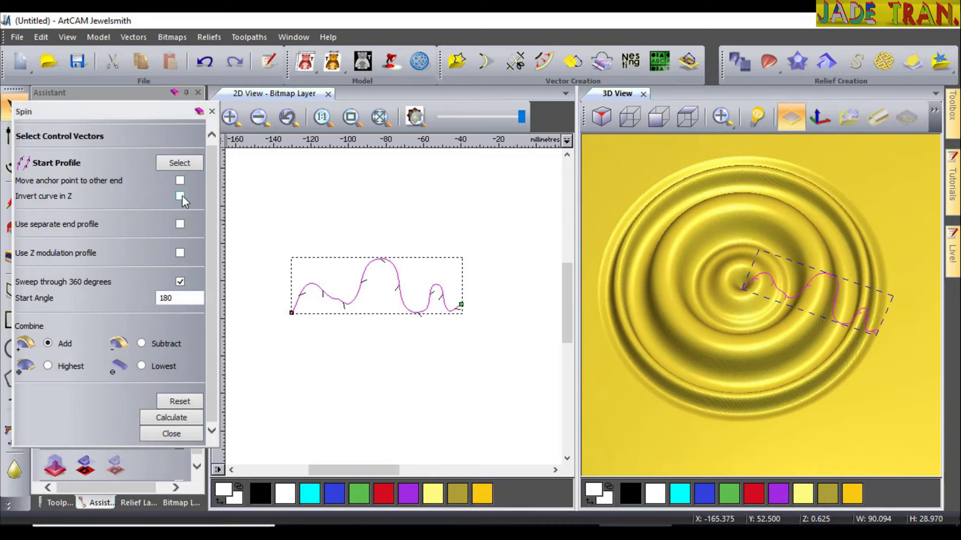
click(179, 196)
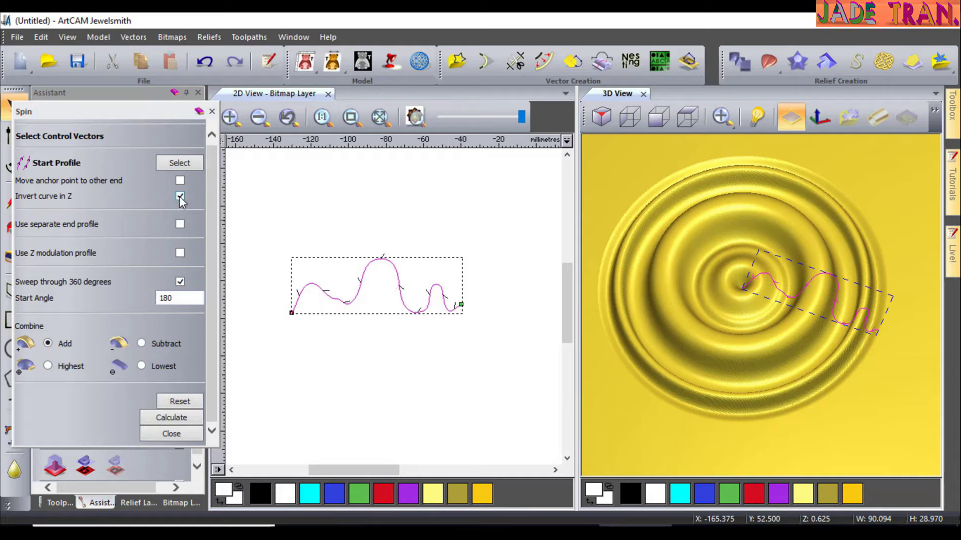
click(209, 64)
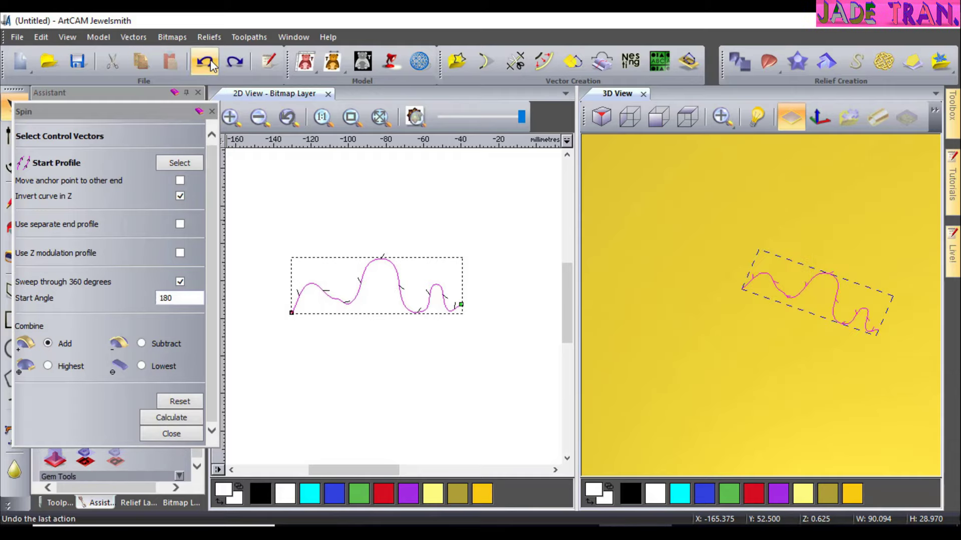
click(180, 163)
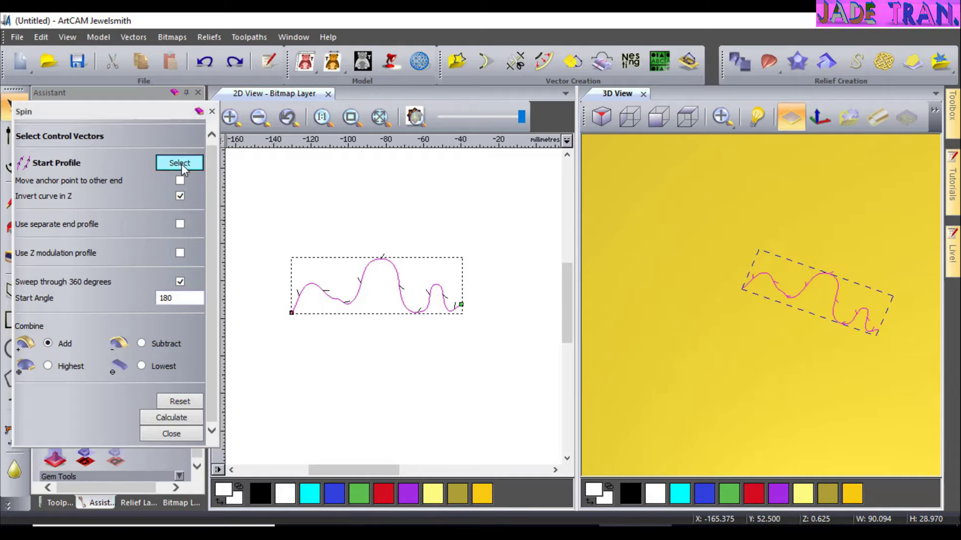
click(158, 419)
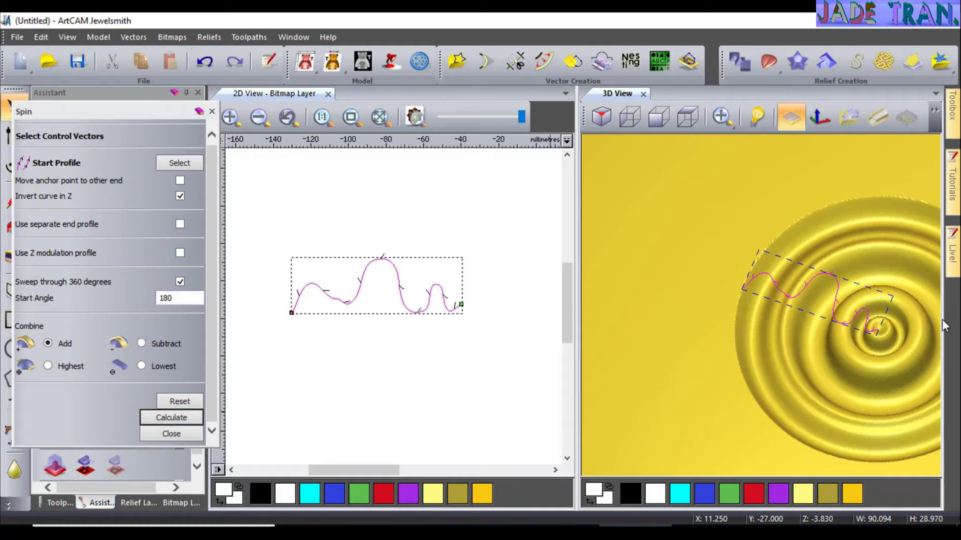
Compare the Z-inverted rings with the profile's end points in both views and close the Spin tool.
scroll(885, 317, up, 5)
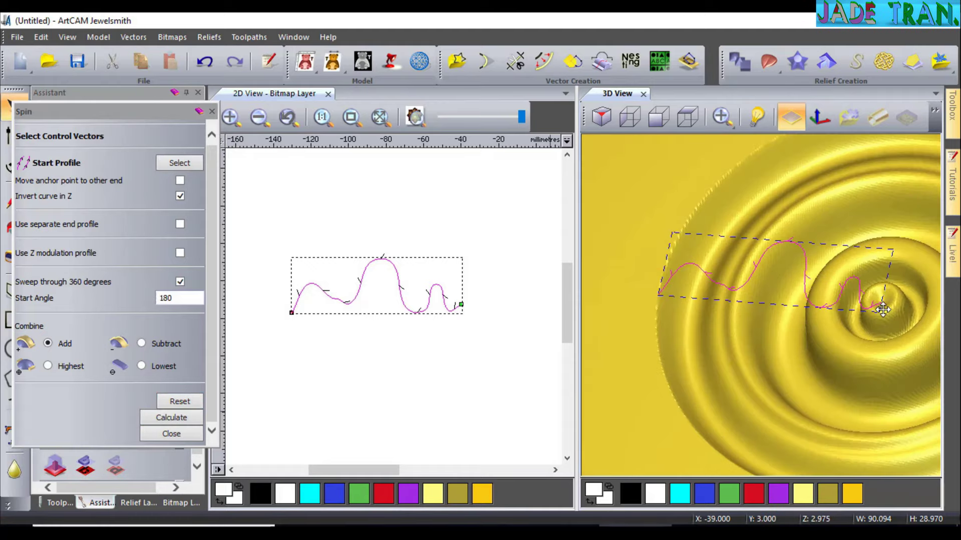
scroll(857, 328, down, 5)
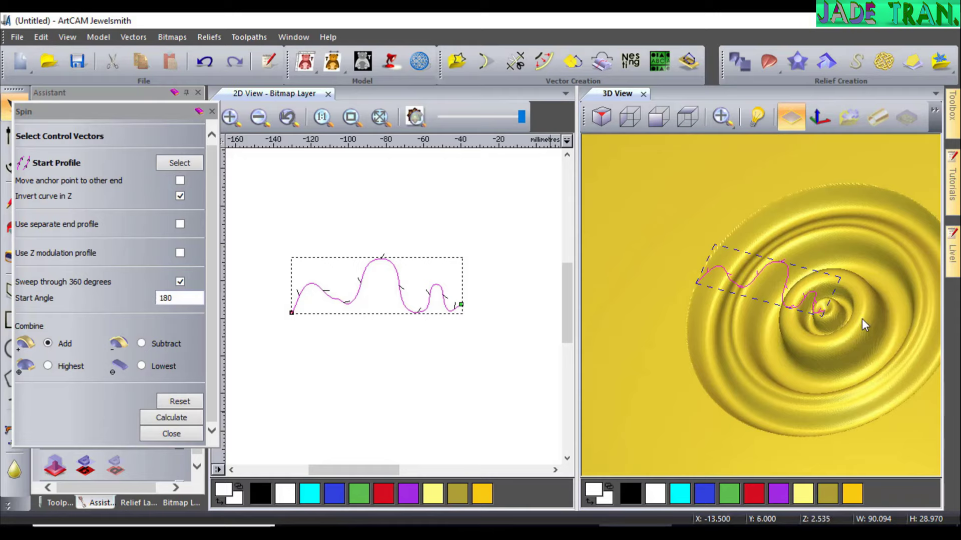
scroll(826, 323, up, 3)
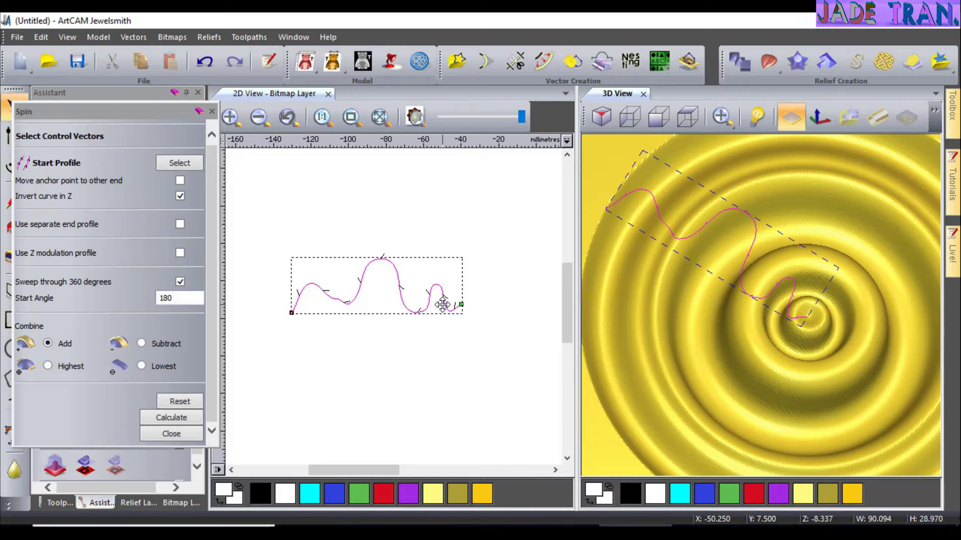
scroll(508, 296, down, 1)
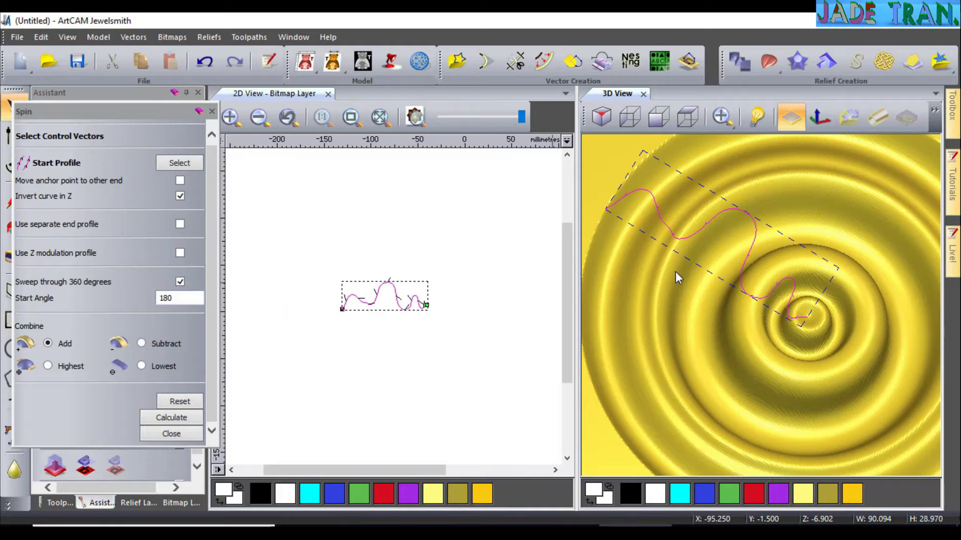
scroll(675, 272, down, 2)
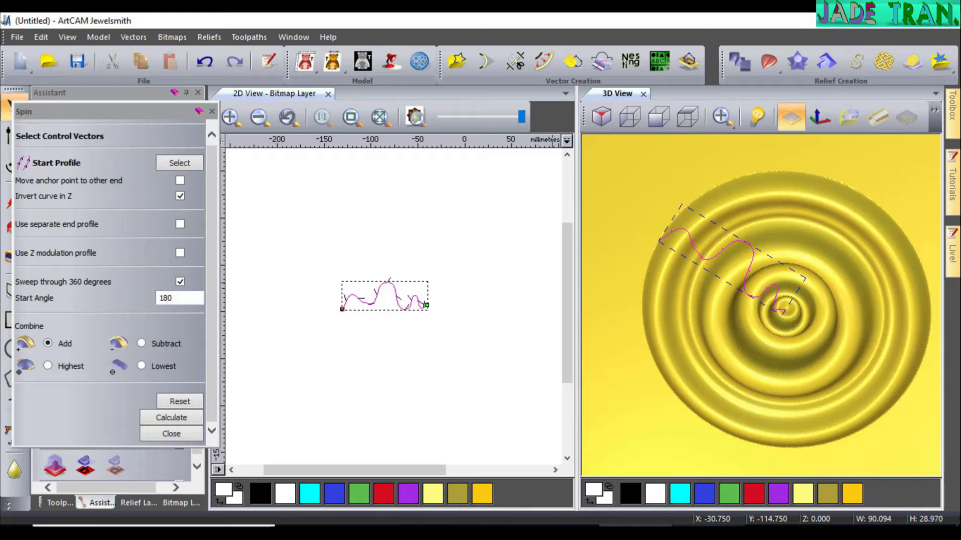
click(212, 112)
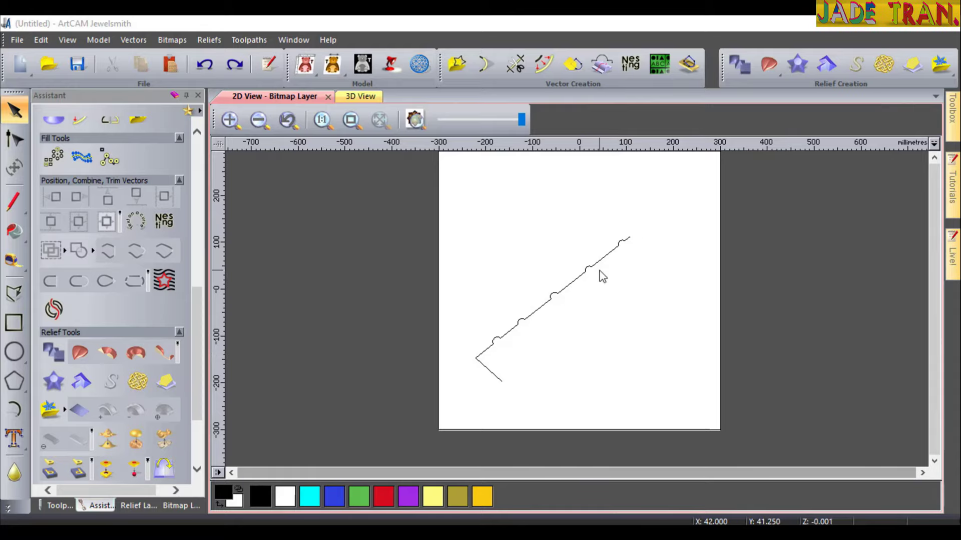
Check the long diagonal profile with small bumps for separate segments by selecting its straight pieces one by one.
scroll(600, 272, up, 2)
scroll(600, 272, down, 2)
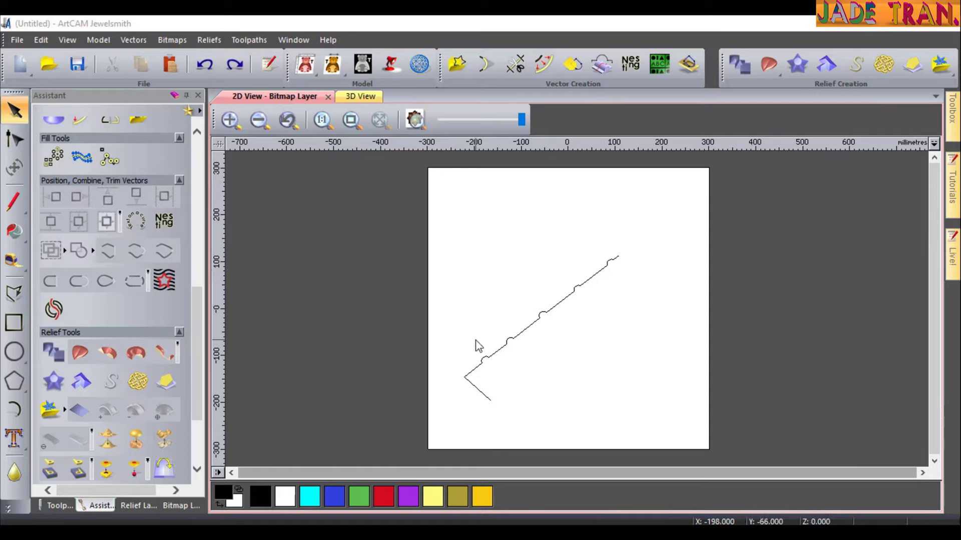
click(507, 344)
click(515, 329)
click(521, 329)
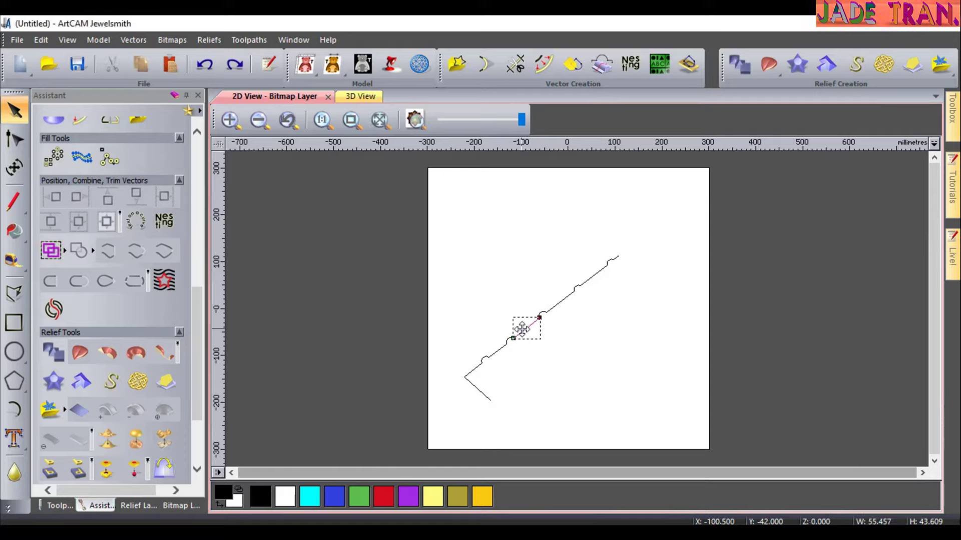
click(549, 303)
click(555, 306)
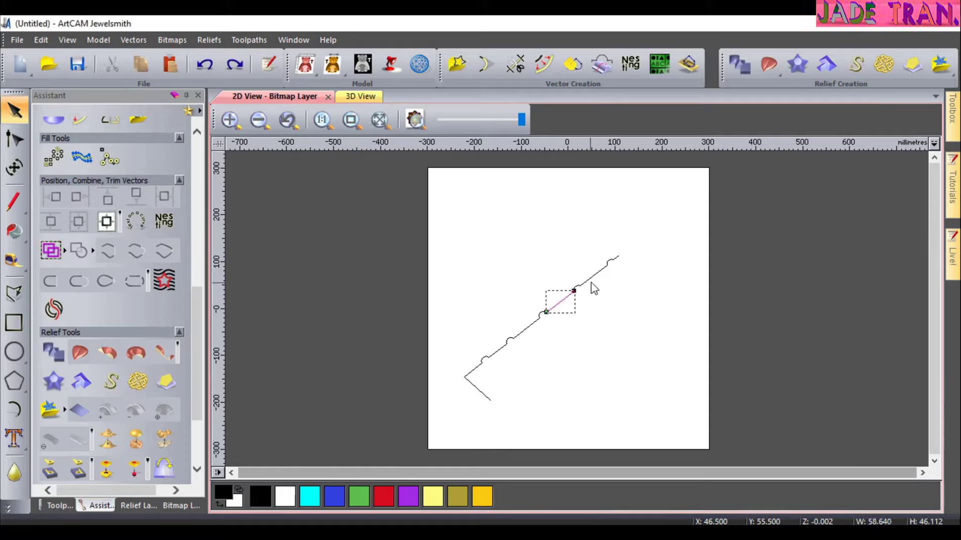
click(590, 293)
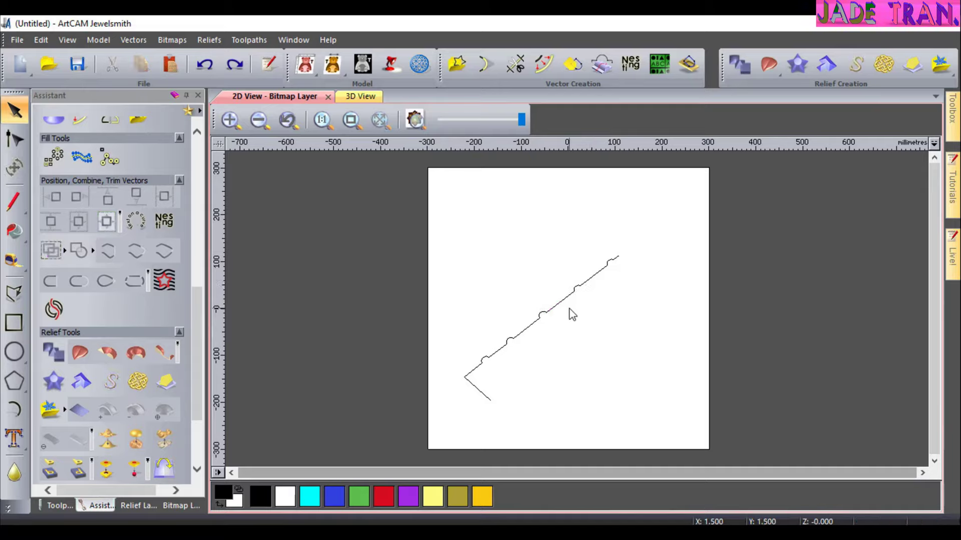
click(566, 299)
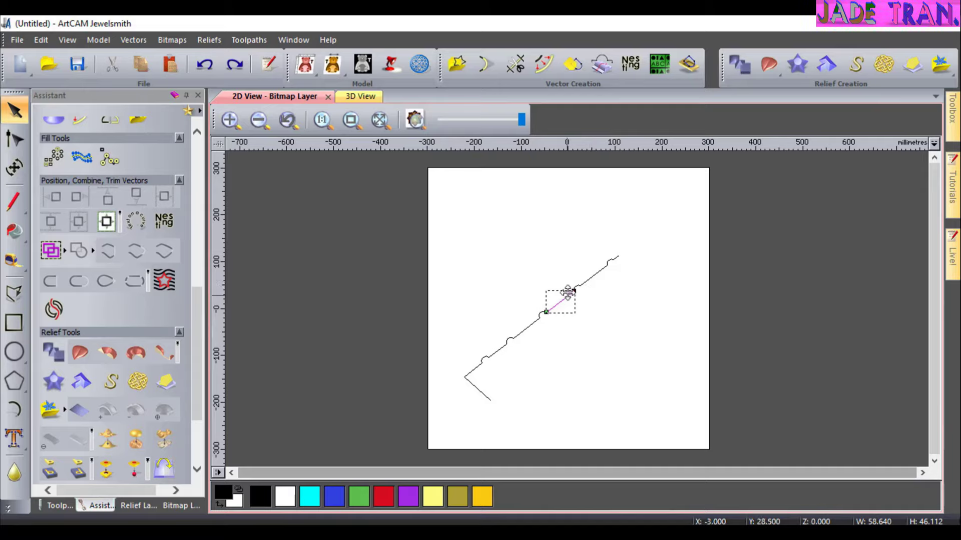
click(594, 277)
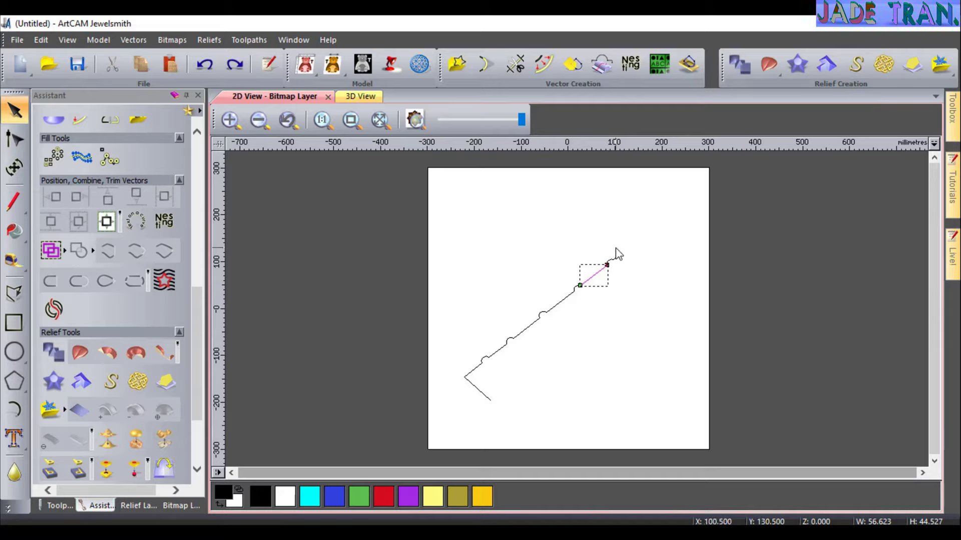
click(599, 335)
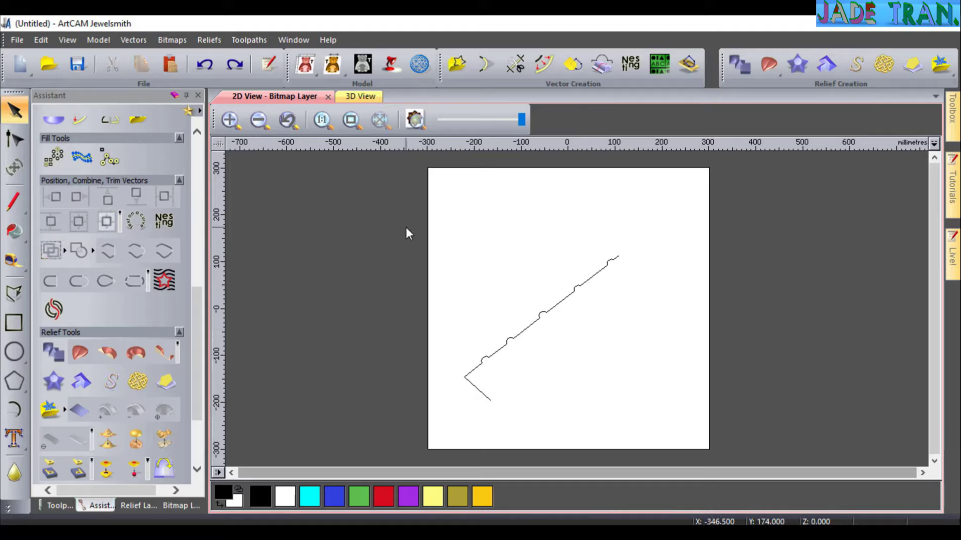
Select all segments of the diagonal profile and join them at their coincident nodes into one vector.
mouse_move(440, 200)
mouse_down()
mouse_move(440, 246)
mouse_move(532, 406)
mouse_move(673, 428)
mouse_up()
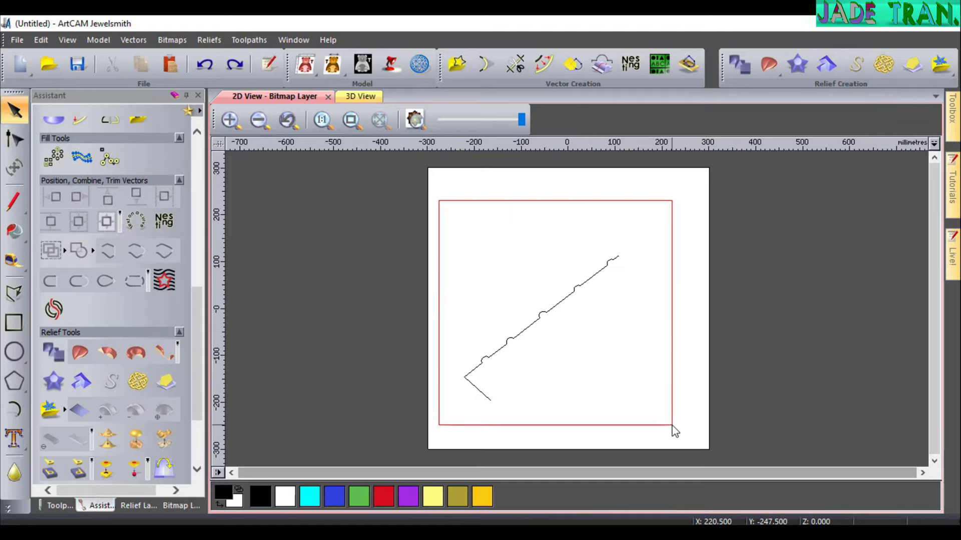
drag(672, 426, 673, 425)
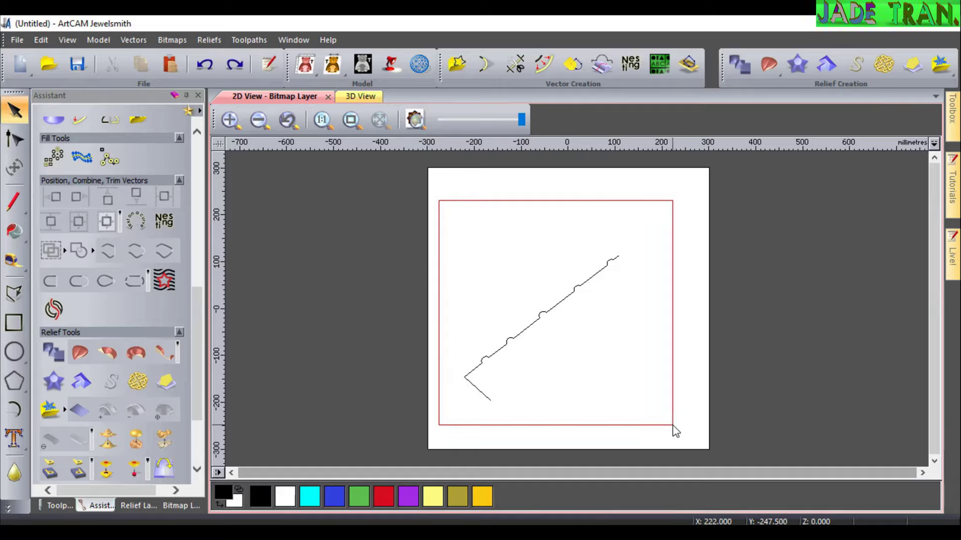
drag(673, 429, 673, 428)
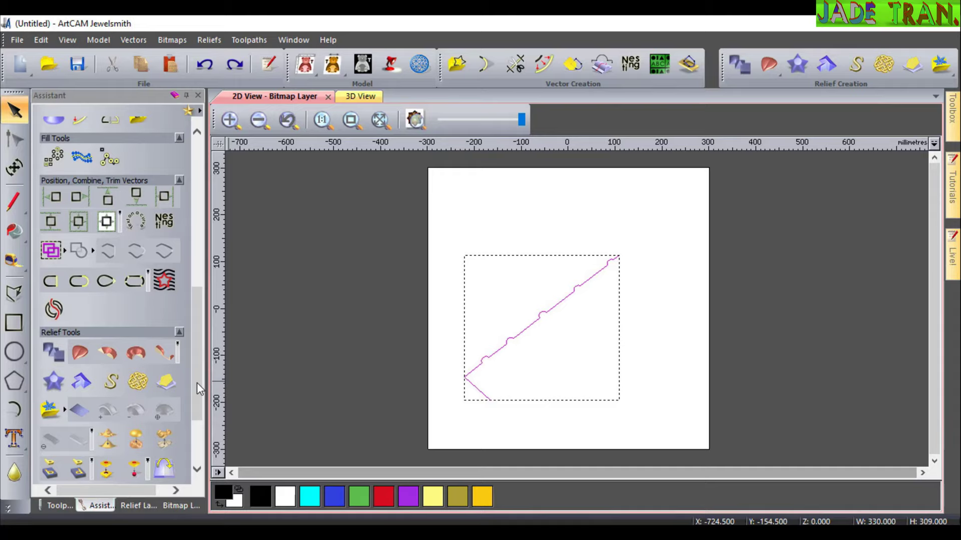
click(134, 287)
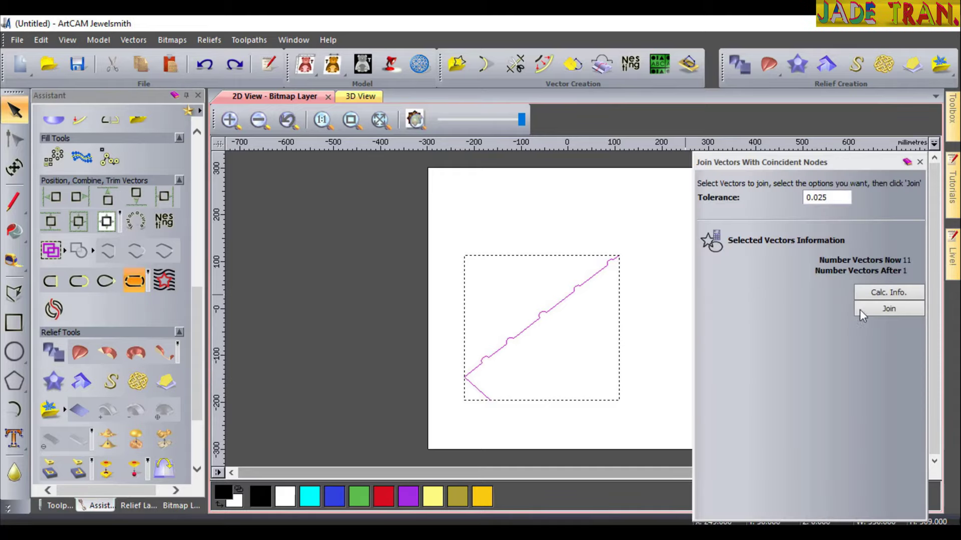
click(899, 310)
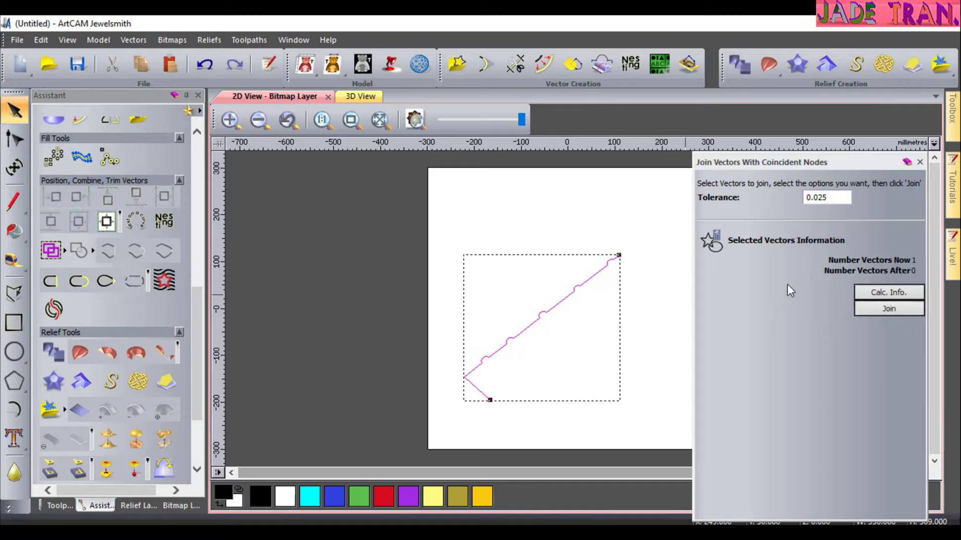
Close the join settings and calculate a Turn relief from the joined diagonal profile with Z scale factor 1, combined as Highest.
click(920, 162)
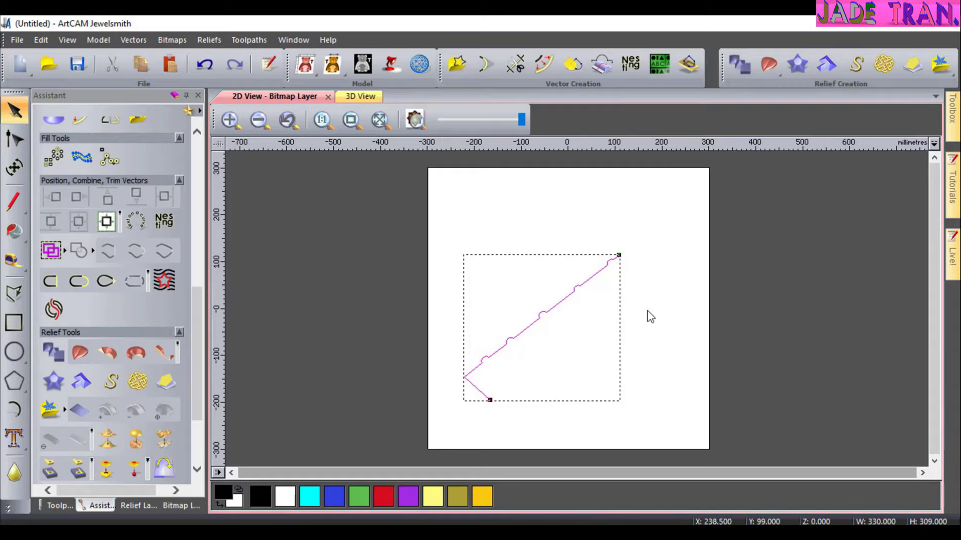
click(163, 358)
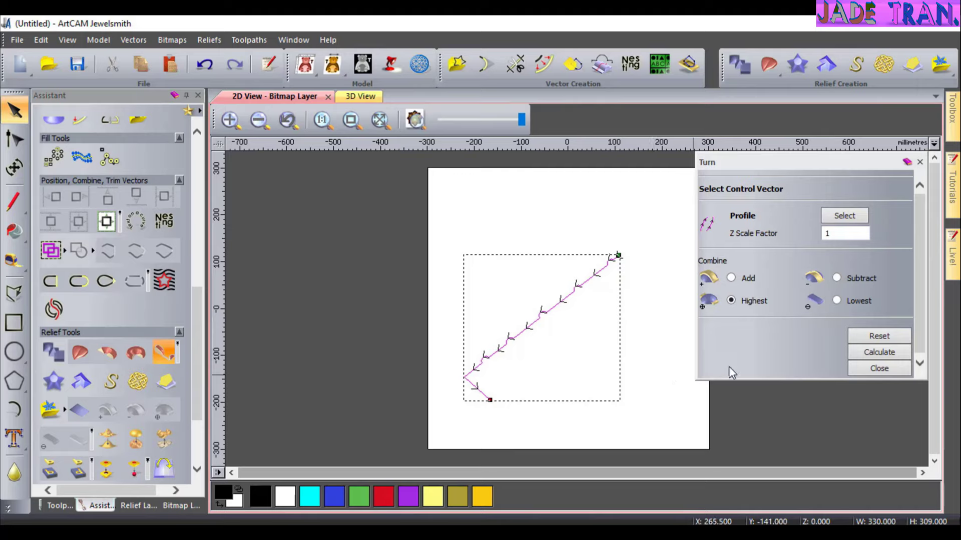
scroll(611, 311, up, 2)
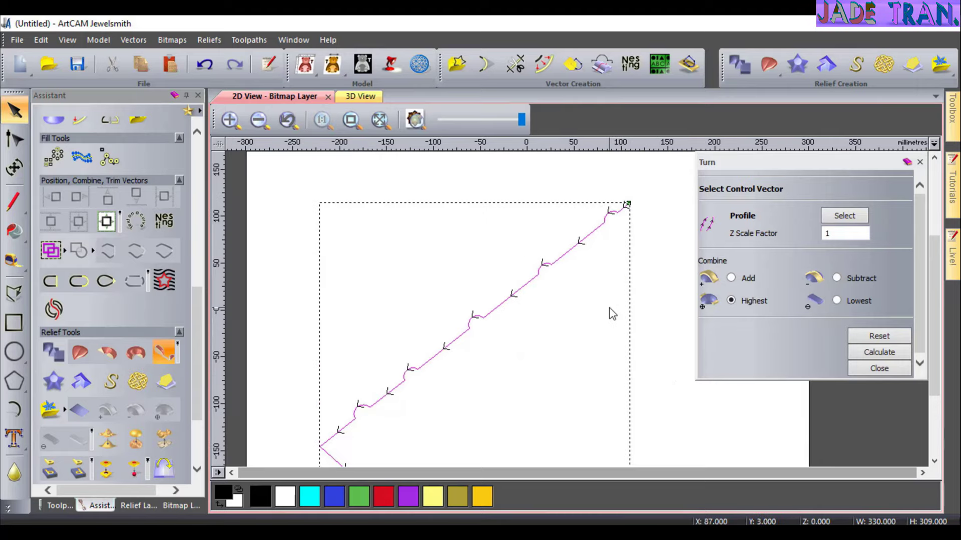
scroll(650, 249, down, 2)
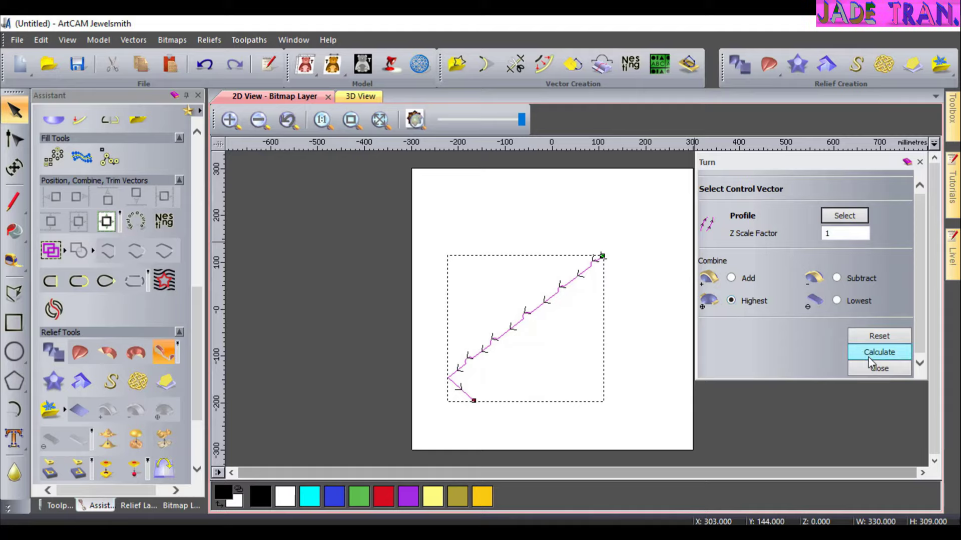
click(893, 353)
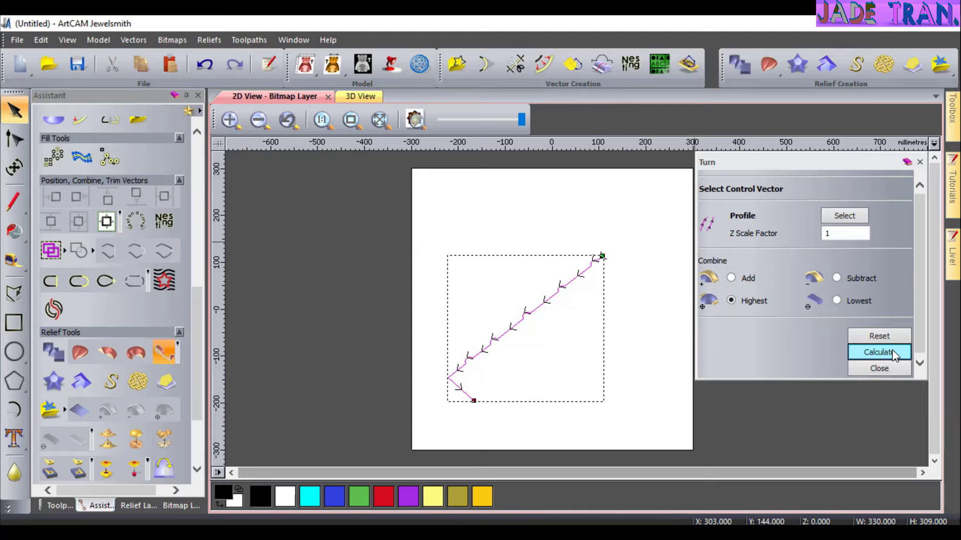
Examine the turned cone in the 3D view with the vector display hidden, including its rings, pointed tip and base.
click(357, 98)
drag(538, 260, 567, 312)
scroll(550, 390, up, 3)
scroll(567, 312, up, 2)
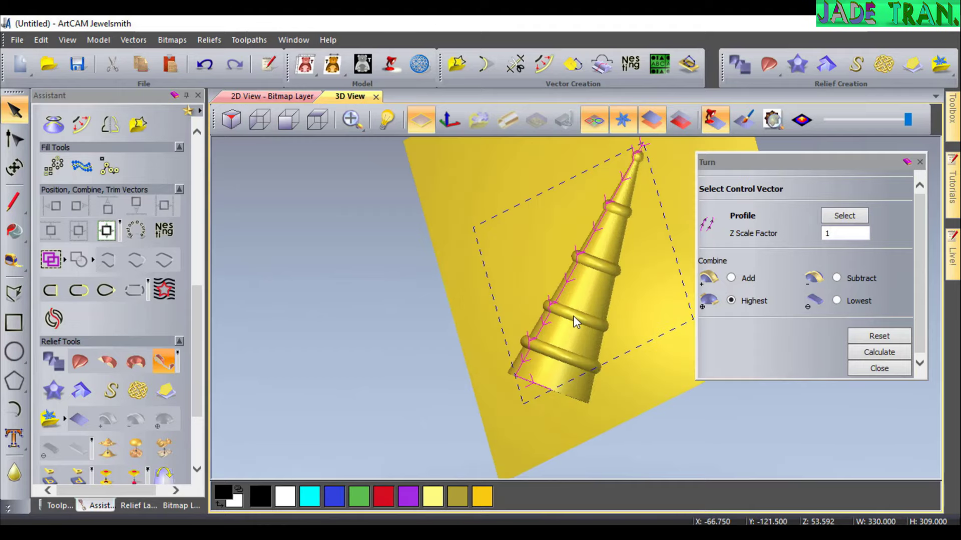
click(594, 123)
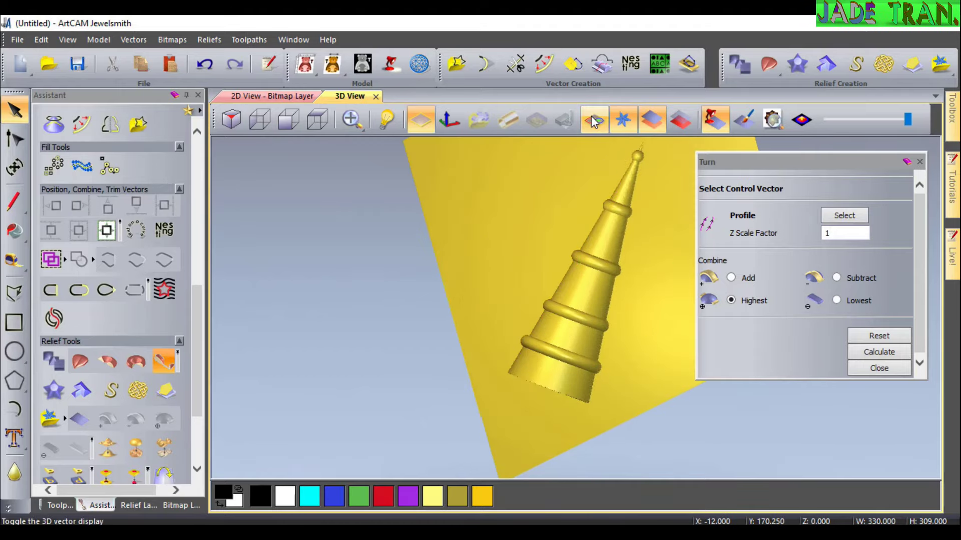
drag(609, 326, 644, 240)
scroll(644, 240, up, 5)
scroll(628, 186, down, 6)
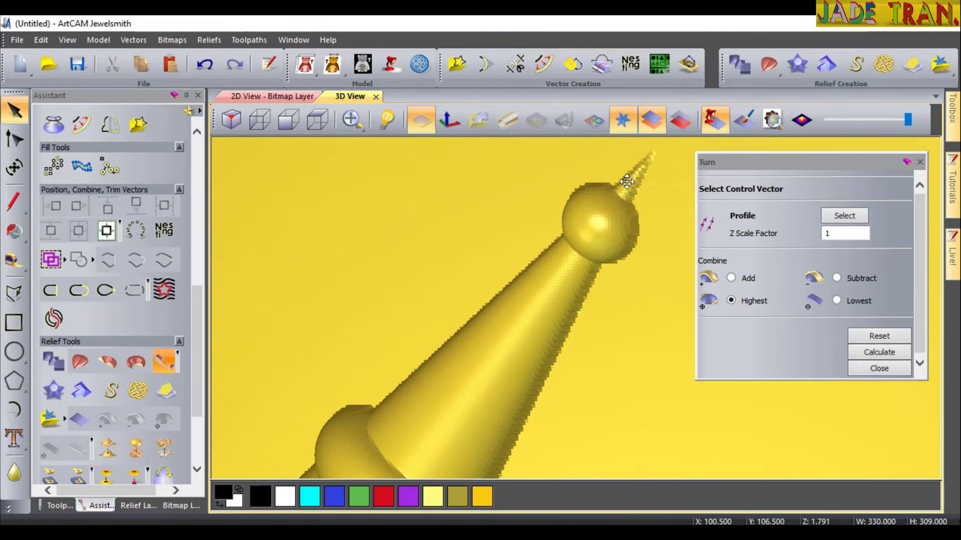
mouse_move(536, 371)
mouse_down()
mouse_move(461, 413)
mouse_move(515, 364)
mouse_move(551, 362)
mouse_up()
scroll(466, 426, up, 3)
scroll(552, 362, down, 3)
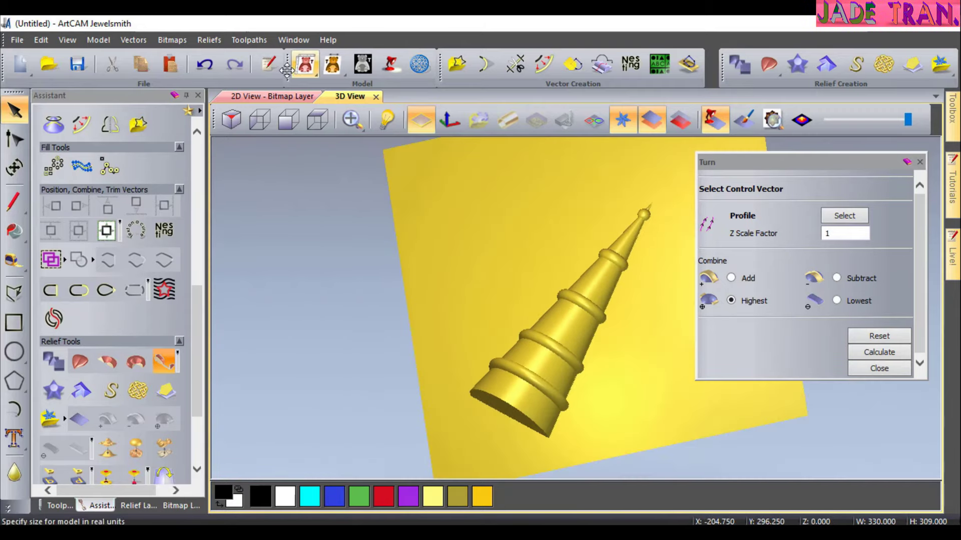
Undo the turned relief and recalculate it with the combine mode set to Add.
click(205, 64)
click(736, 276)
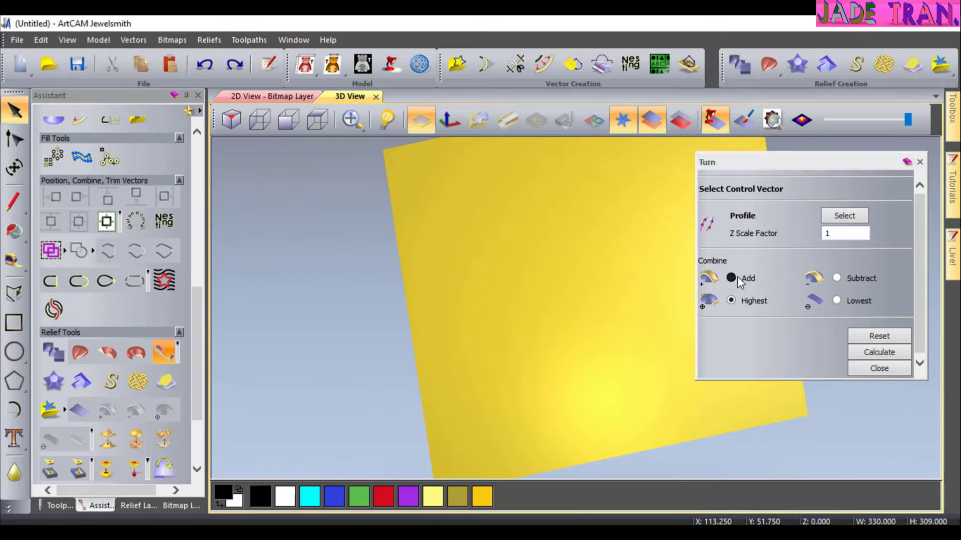
click(869, 350)
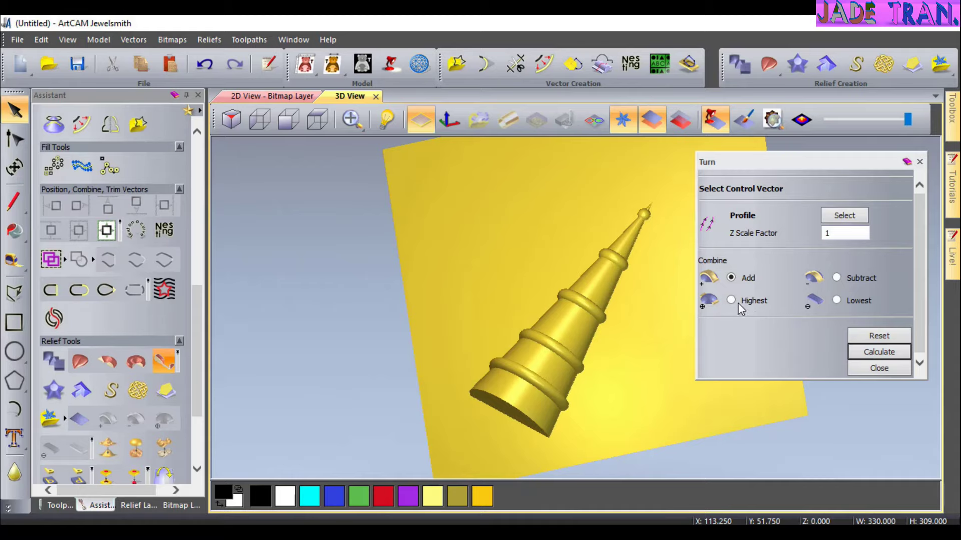
click(734, 279)
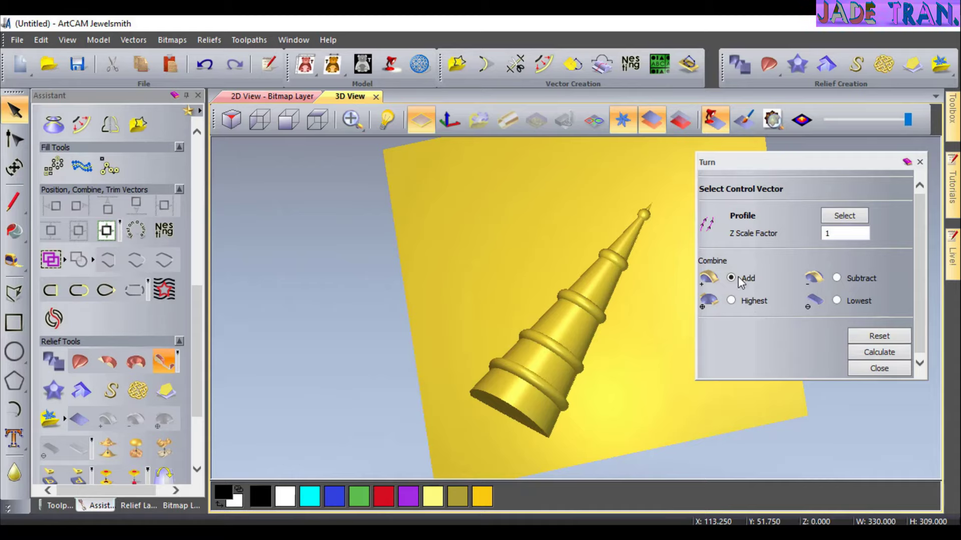
Undo the added relief, recalculate the turn with the combine mode set to Subtract, and inspect the shape in 3D.
click(206, 64)
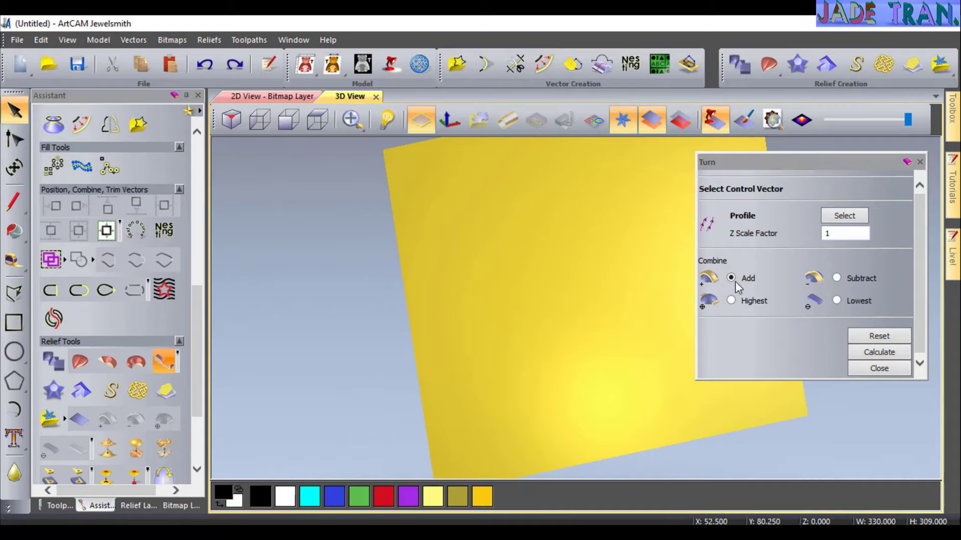
click(839, 279)
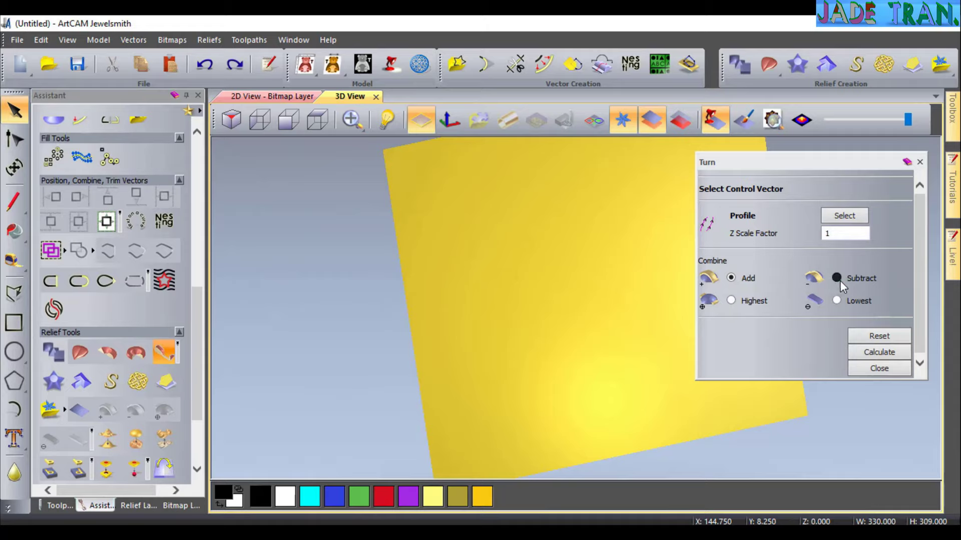
click(877, 353)
drag(614, 343, 671, 345)
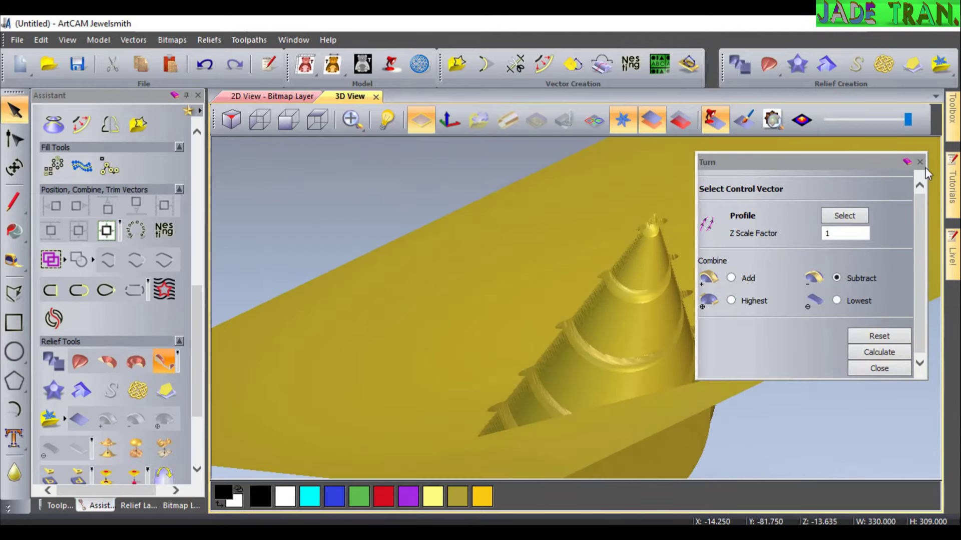